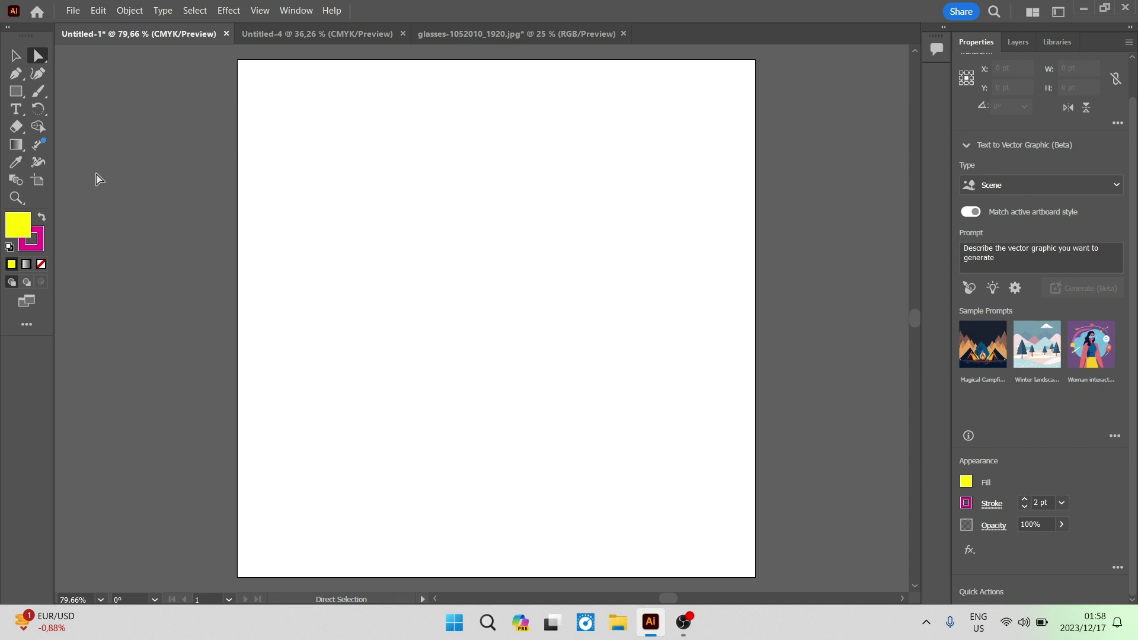
- Pick the standard horizontal Type Tool from the type tools flyout
{"action": "left_click", "coordinate": [9, 112]}
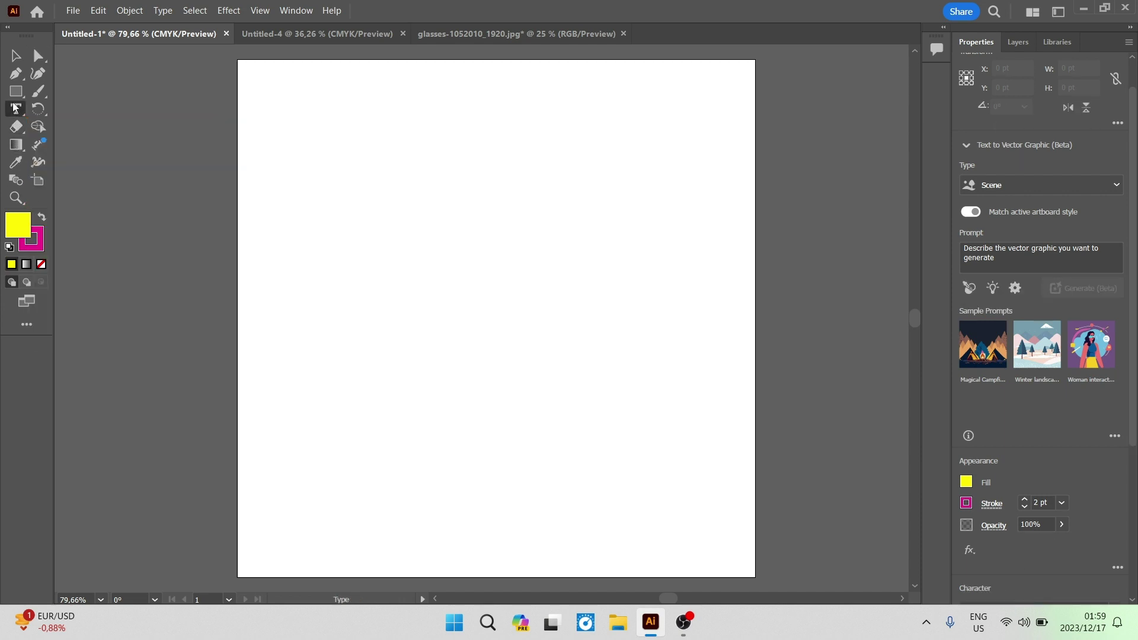
{"action": "right_click", "coordinate": [15, 108]}
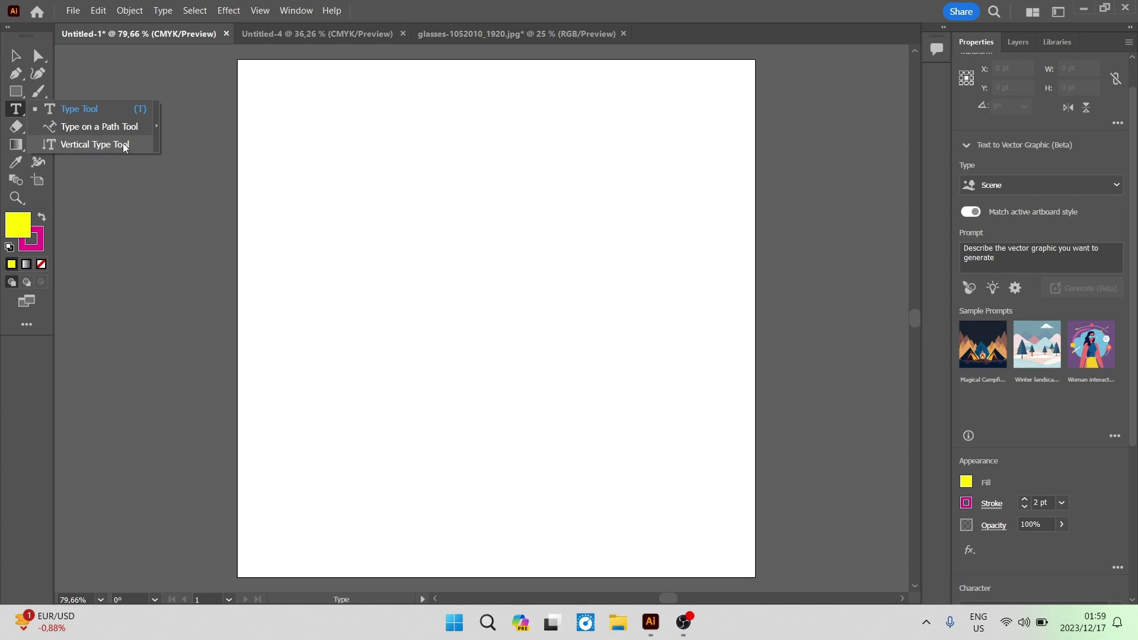
{"action": "left_click", "coordinate": [105, 109]}
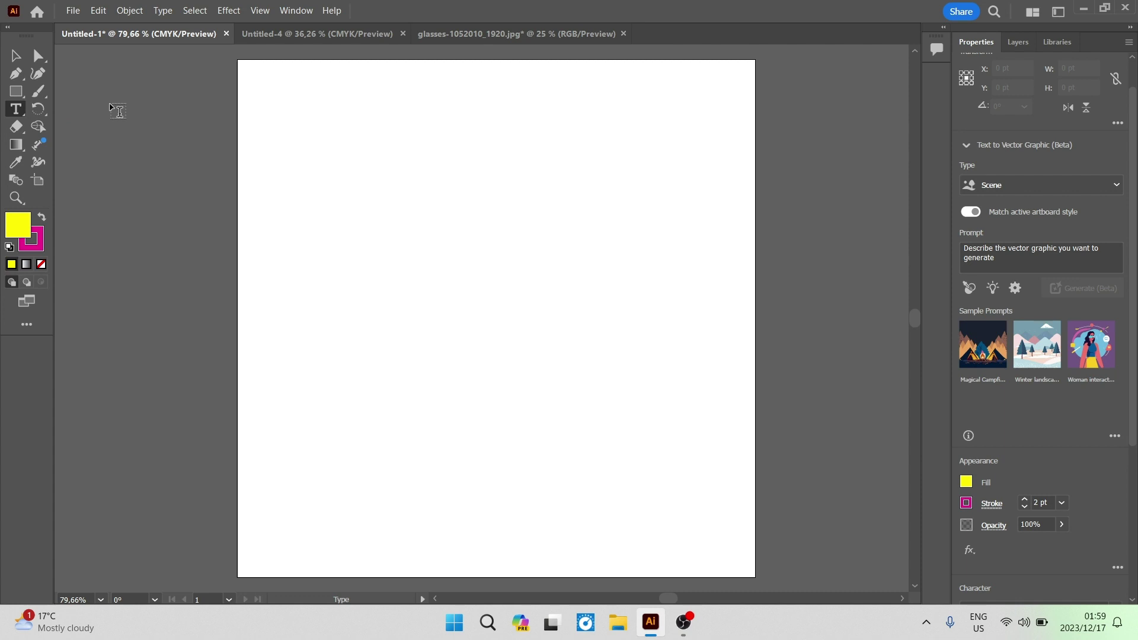
- Place a 'Lorem ipsum' headline, then draw a placeholder area text box below it set to 48 pt
{"action": "left_click", "coordinate": [308, 126]}
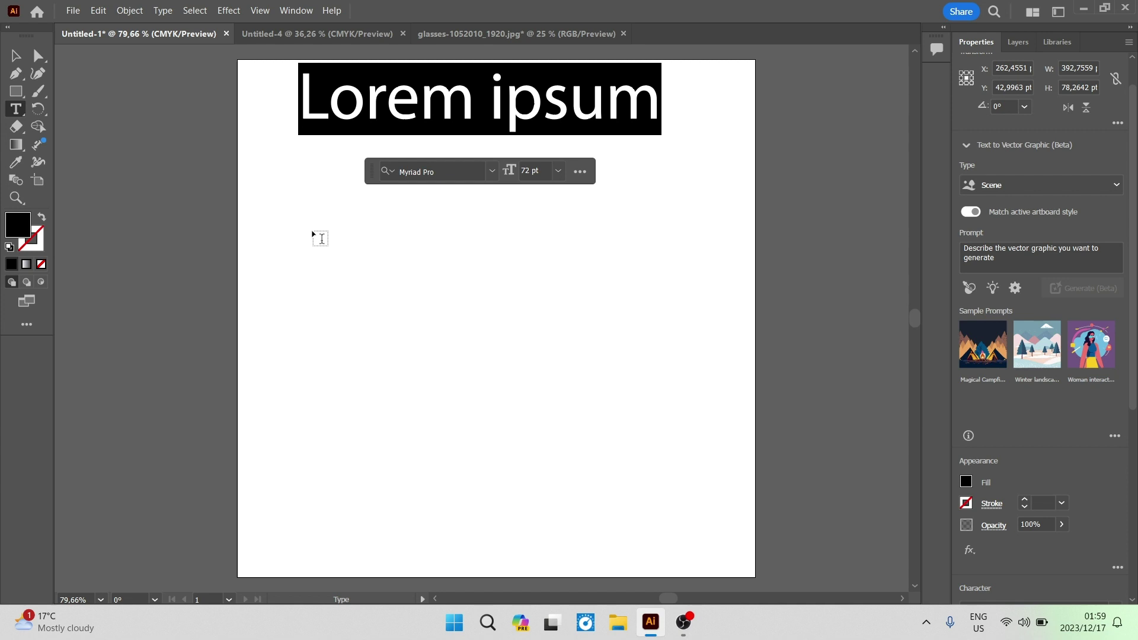
{"action": "left_click_drag", "start_coordinate": [312, 232], "coordinate": [673, 539]}
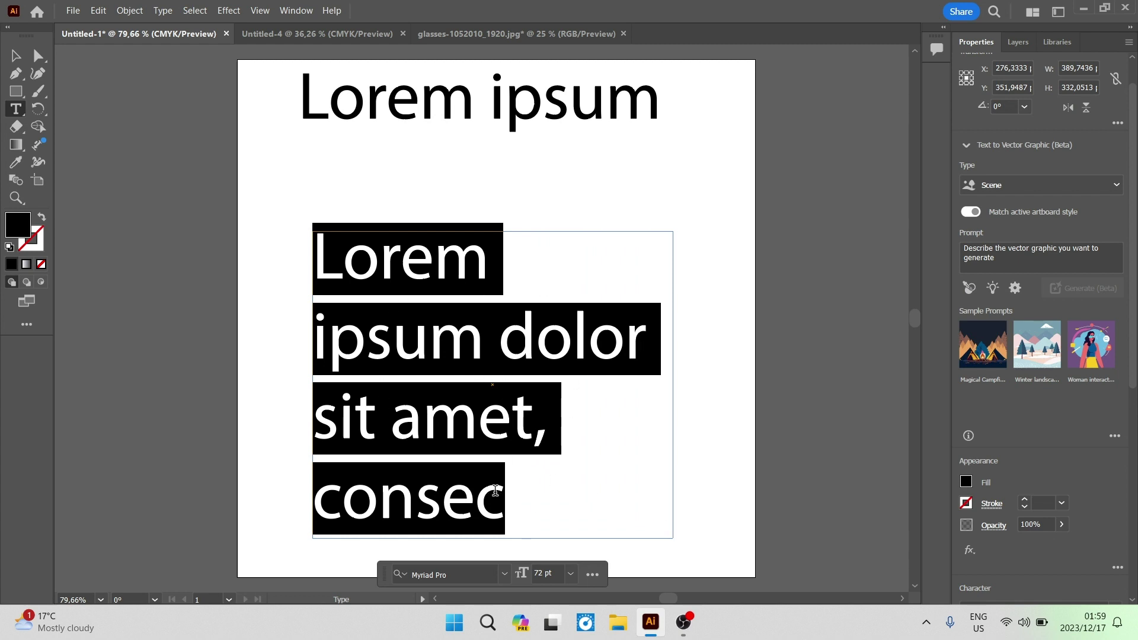
{"action": "left_click", "coordinate": [570, 574]}
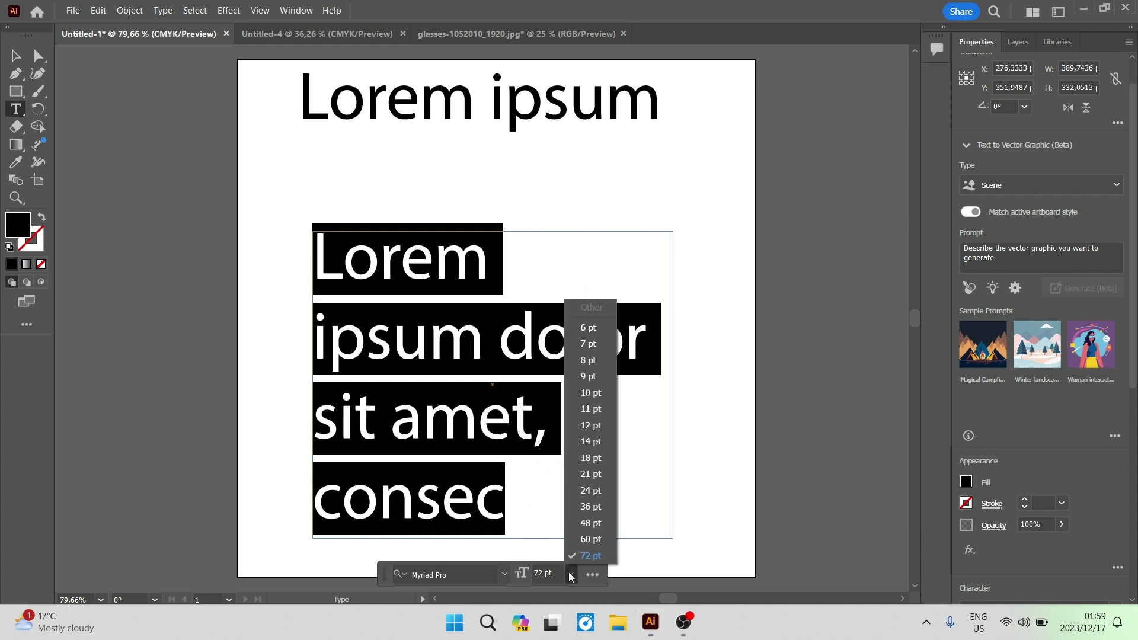
{"action": "left_click", "coordinate": [584, 524]}
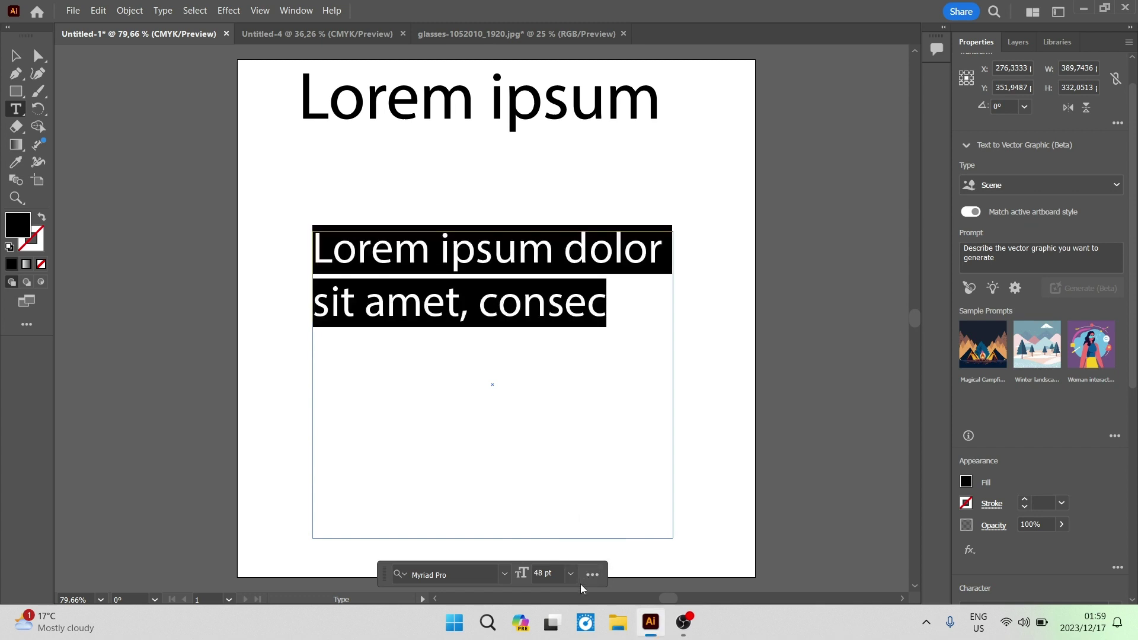
- Change the placeholder paragraph font from Myriad Pro to Showcard Gothic
{"action": "left_click", "coordinate": [501, 574]}
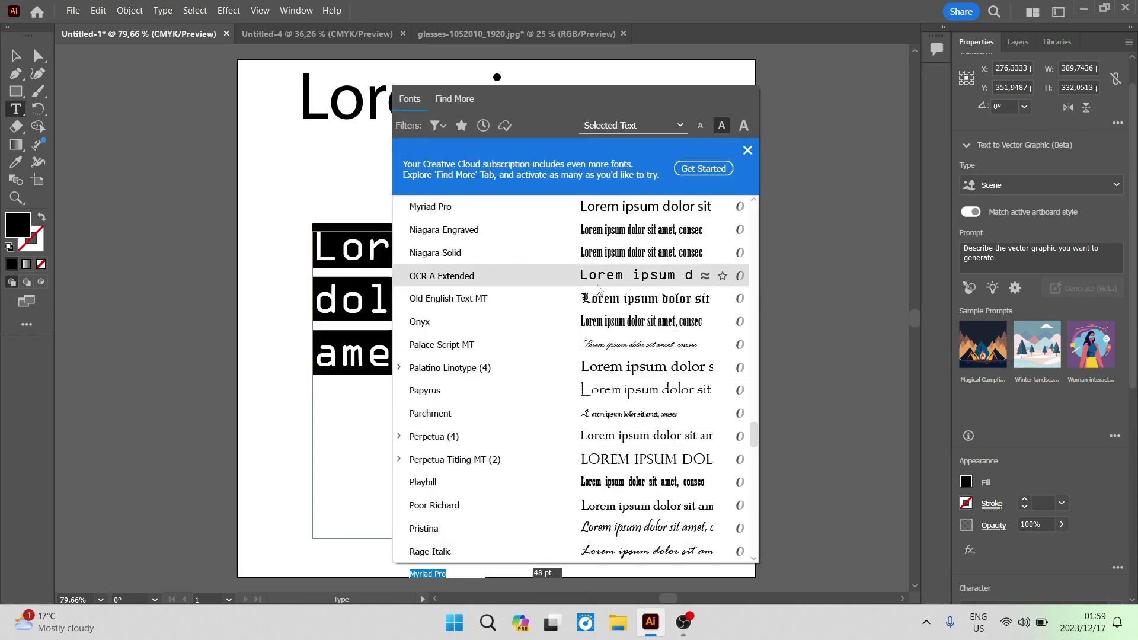
{"action": "scroll", "coordinate": [574, 356], "scroll_direction": "down", "scroll_amount": 6}
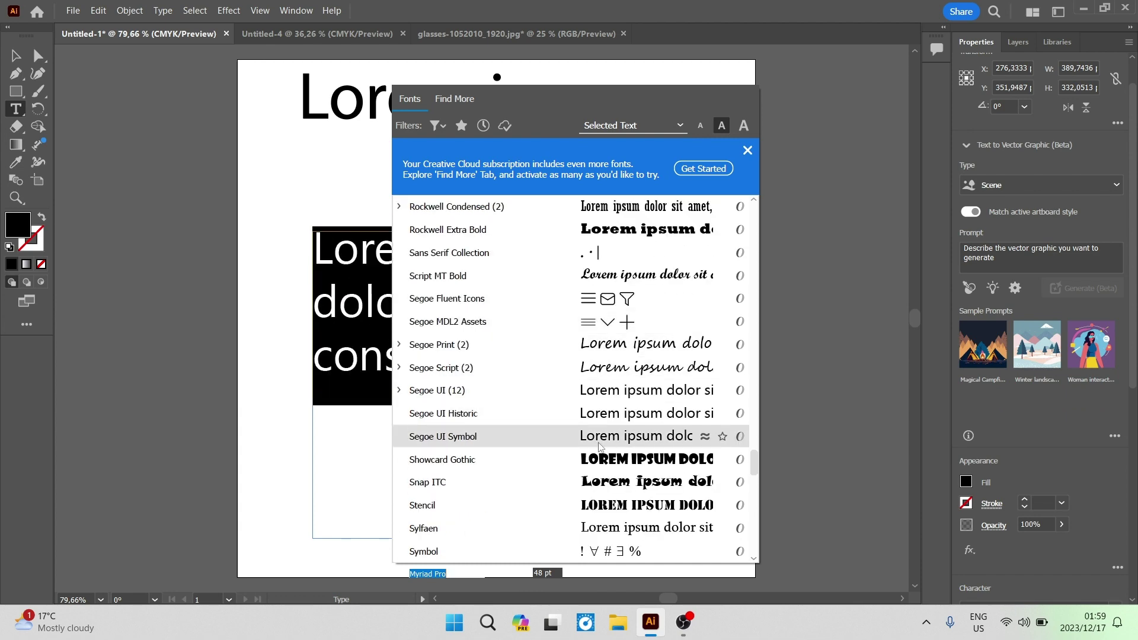
{"action": "left_click", "coordinate": [608, 466]}
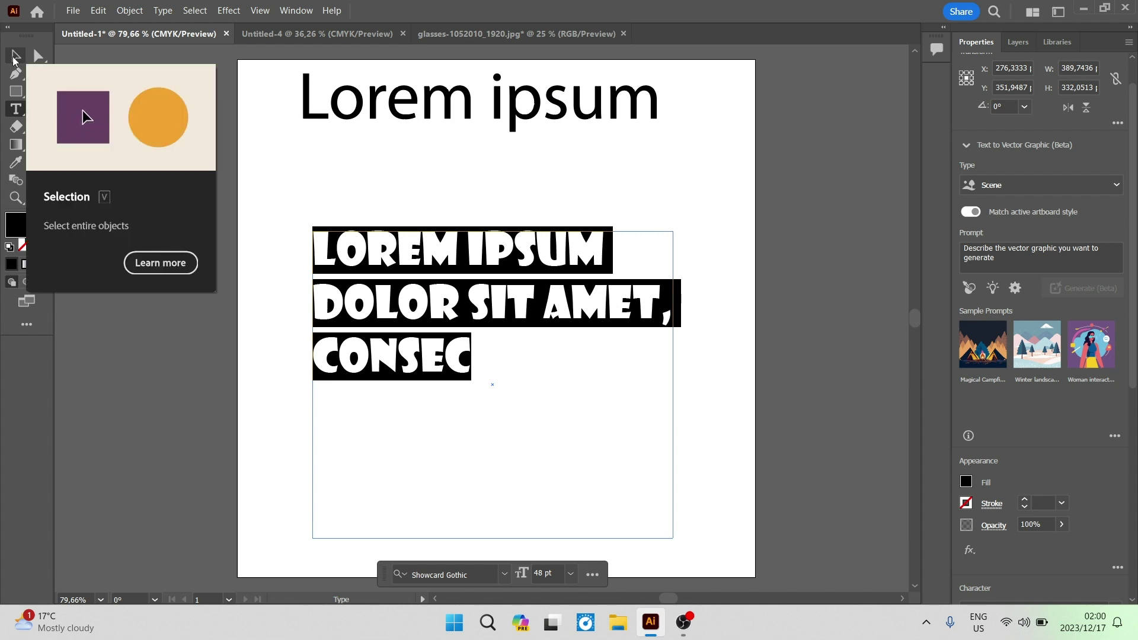
{"action": "left_click", "coordinate": [15, 56]}
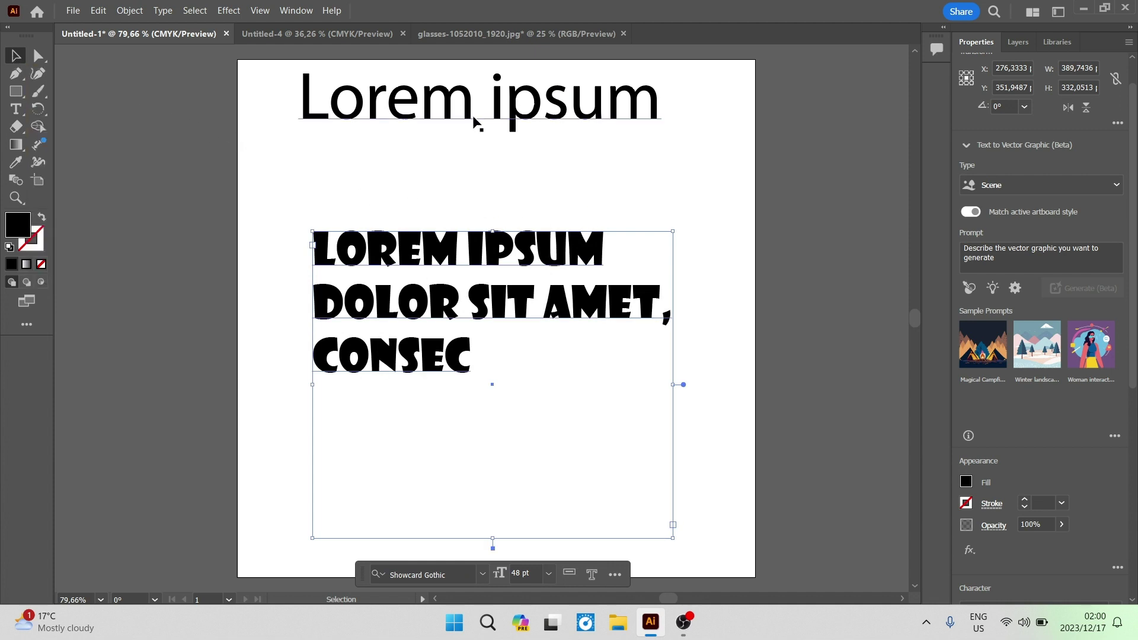
{"action": "left_click", "coordinate": [460, 104]}
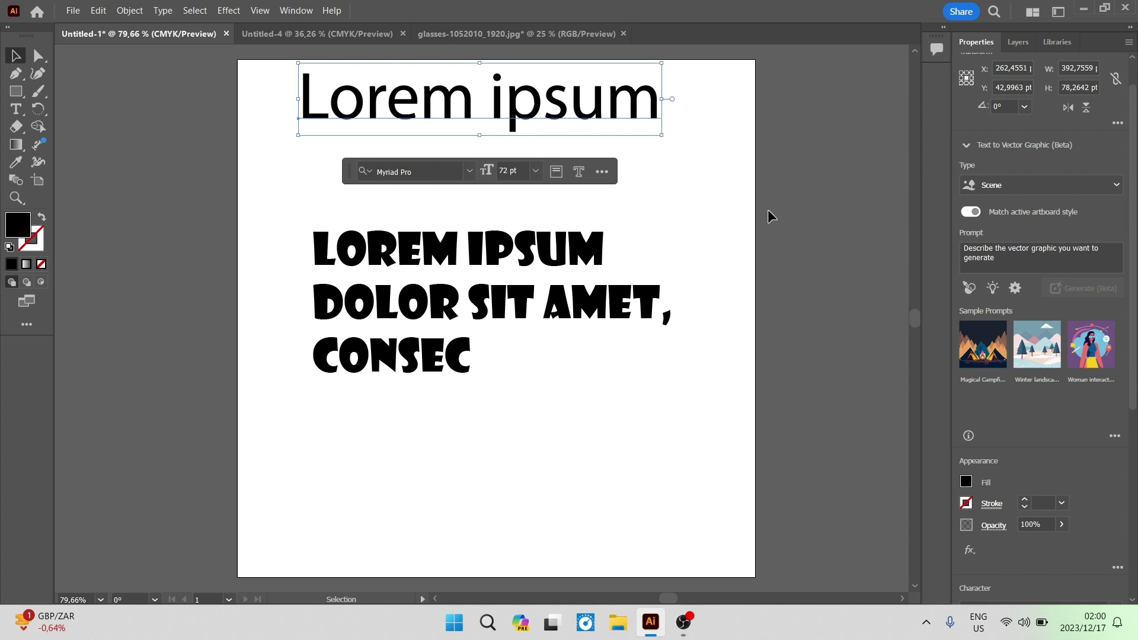
{"action": "scroll", "coordinate": [1027, 204], "scroll_direction": "up", "scroll_amount": 1}
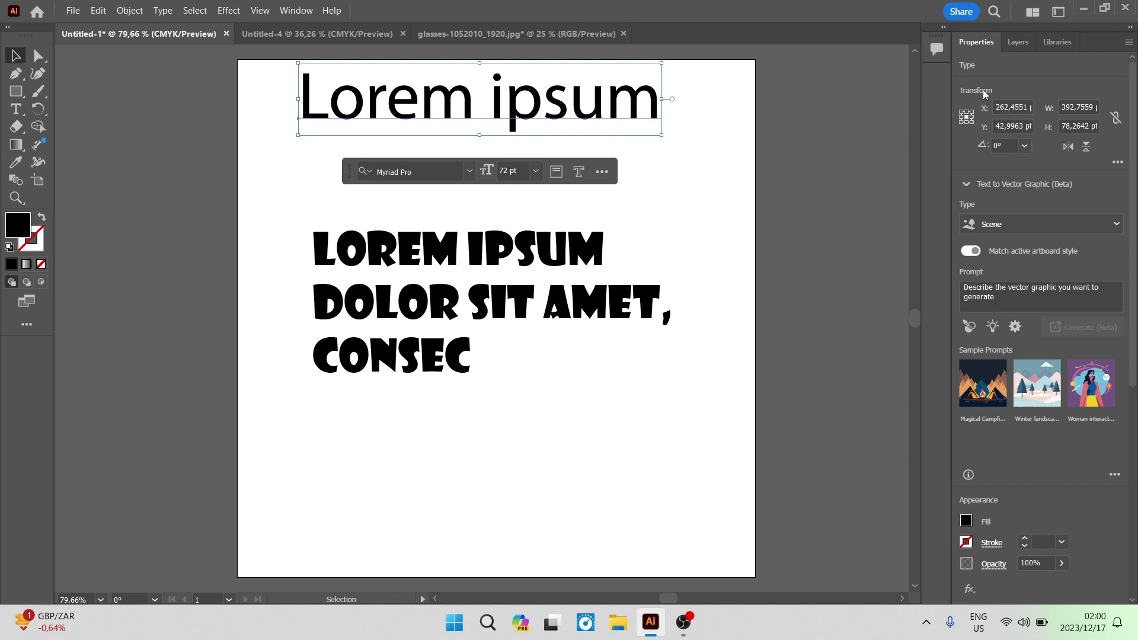
{"action": "left_click", "coordinate": [973, 124]}
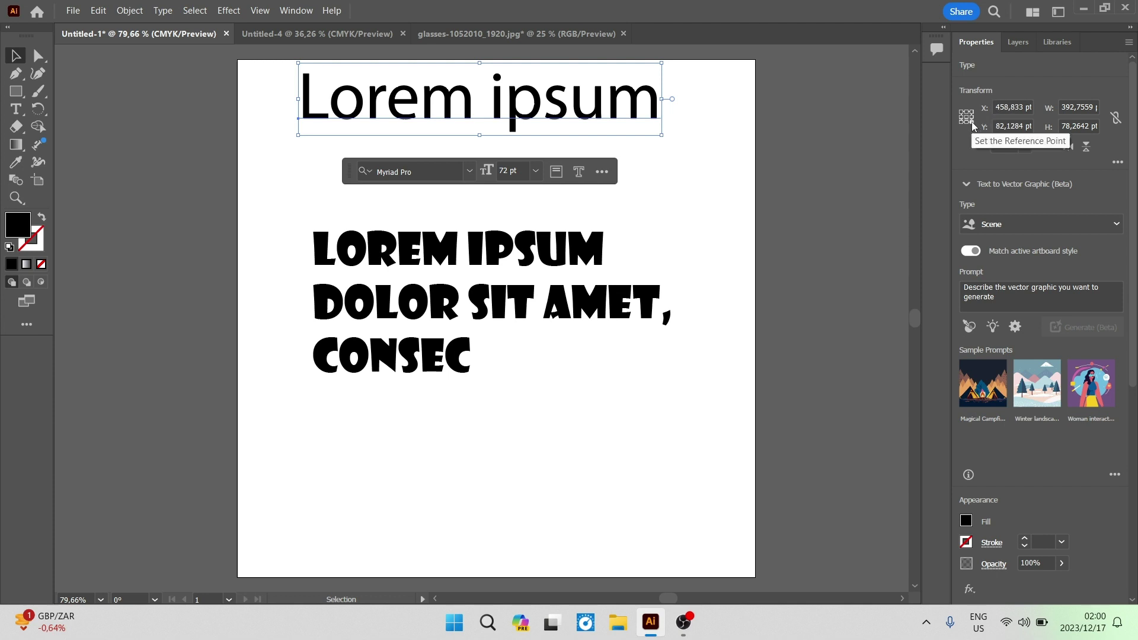
{"action": "left_click", "coordinate": [967, 117]}
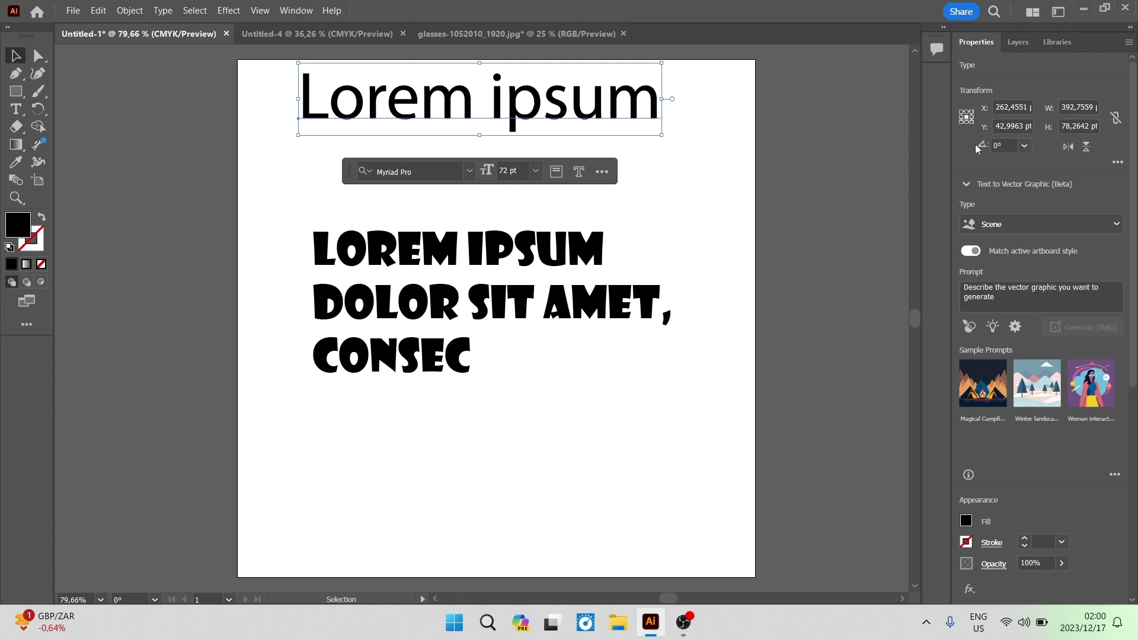
{"action": "left_click", "coordinate": [1024, 146]}
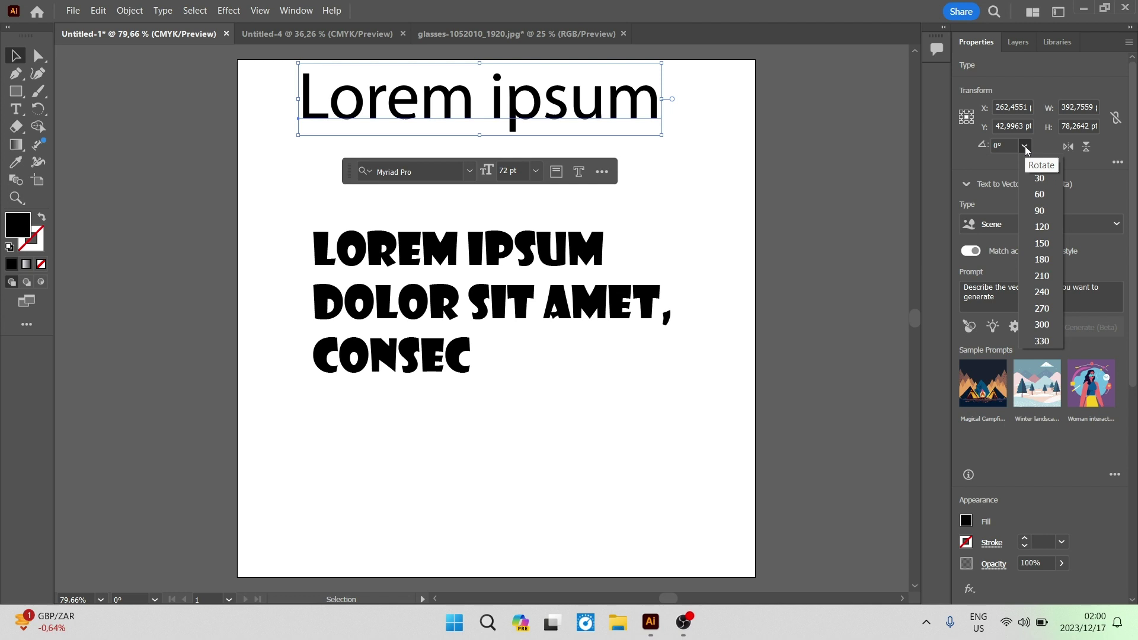
{"action": "left_click", "coordinate": [1024, 146]}
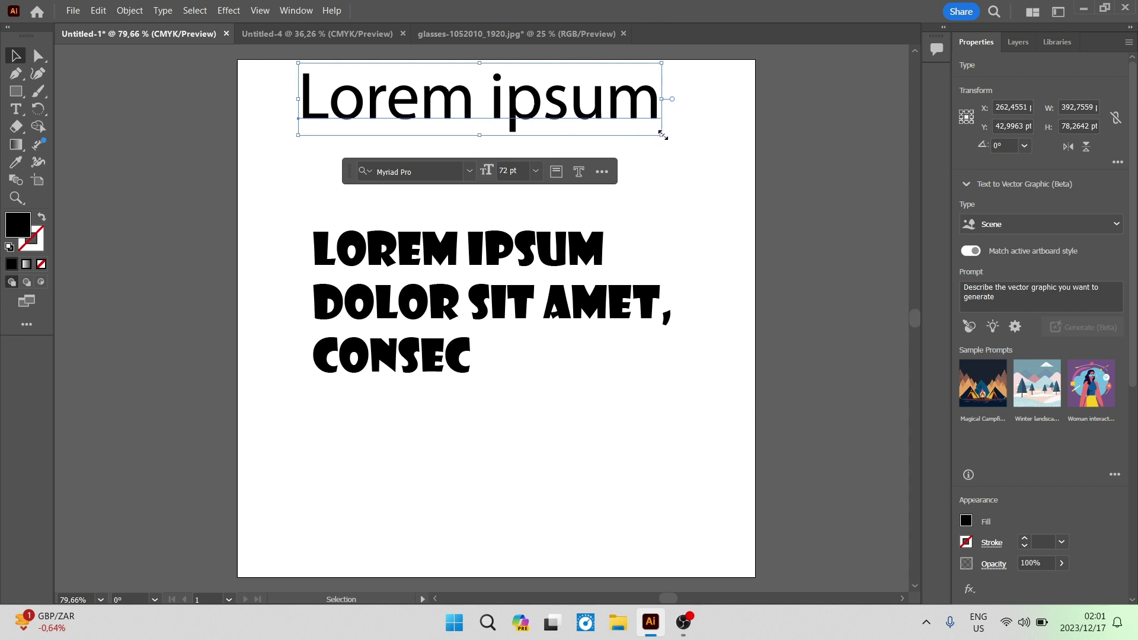
- Scale the headline to about 397 × 148 pt and collapse the Text to Vector Graphic section
{"action": "left_click_drag", "start_coordinate": [662, 134], "coordinate": [665, 199]}
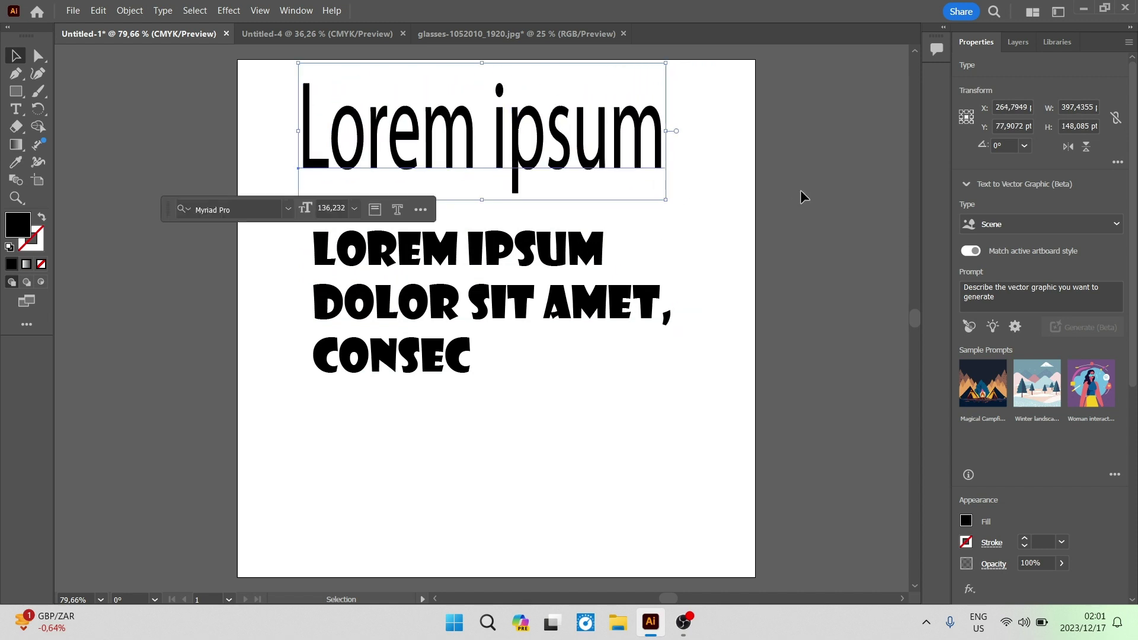
{"action": "left_click", "coordinate": [967, 185]}
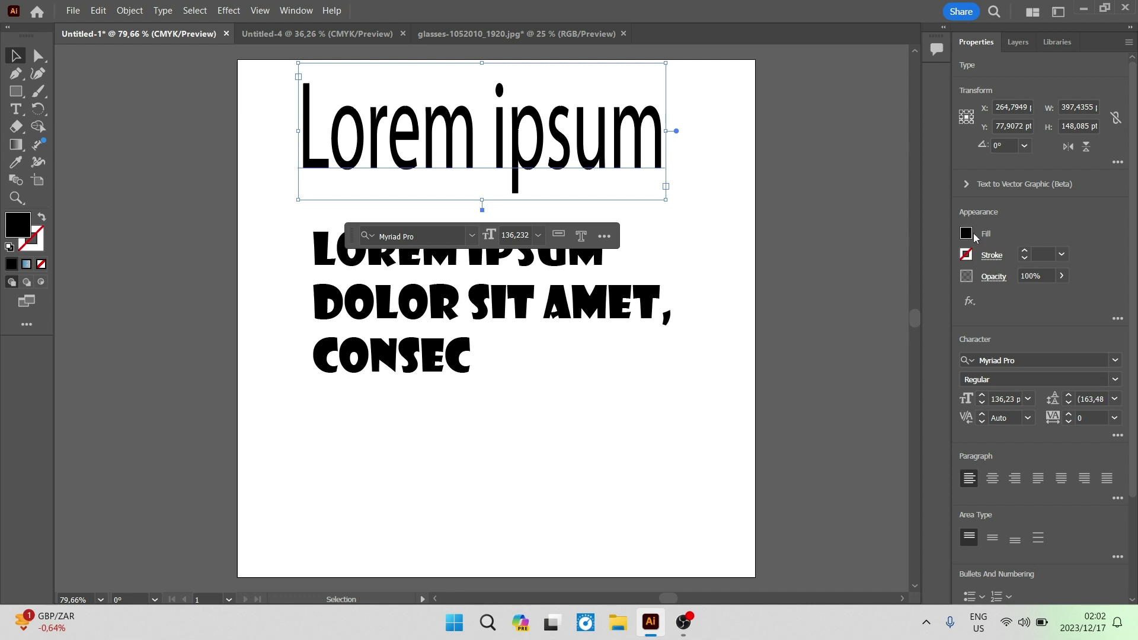
- Select all the headline text and fill it with the Fading Sky gradient
{"action": "double_click", "coordinate": [624, 140]}
{"action": "key", "text": "ctrl+a"}
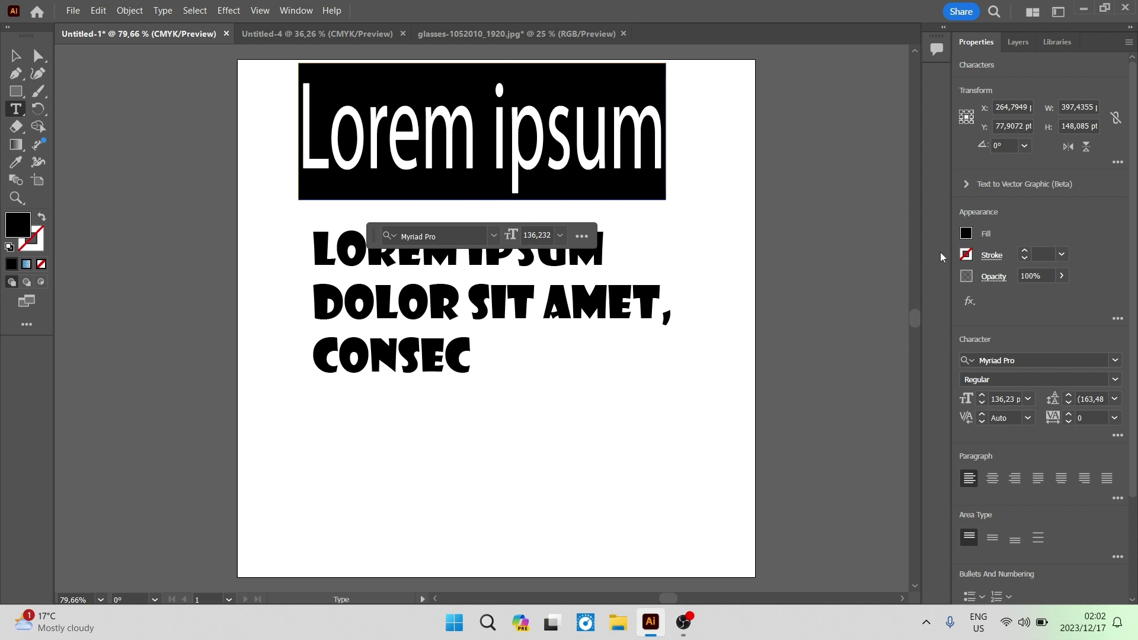
{"action": "left_click", "coordinate": [964, 237]}
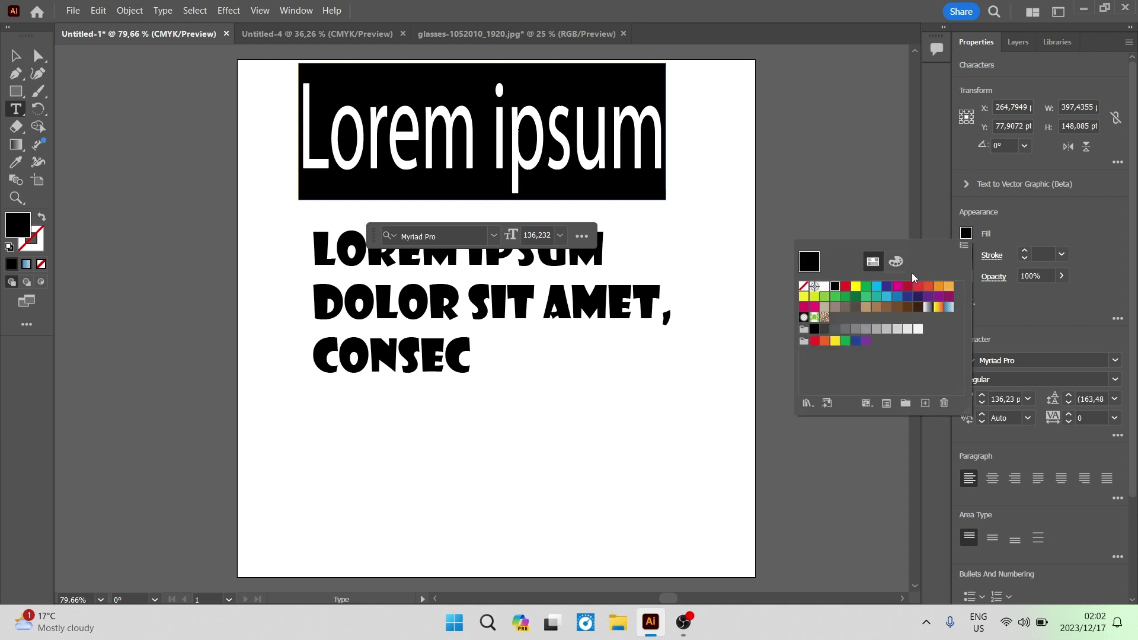
{"action": "left_click", "coordinate": [907, 285]}
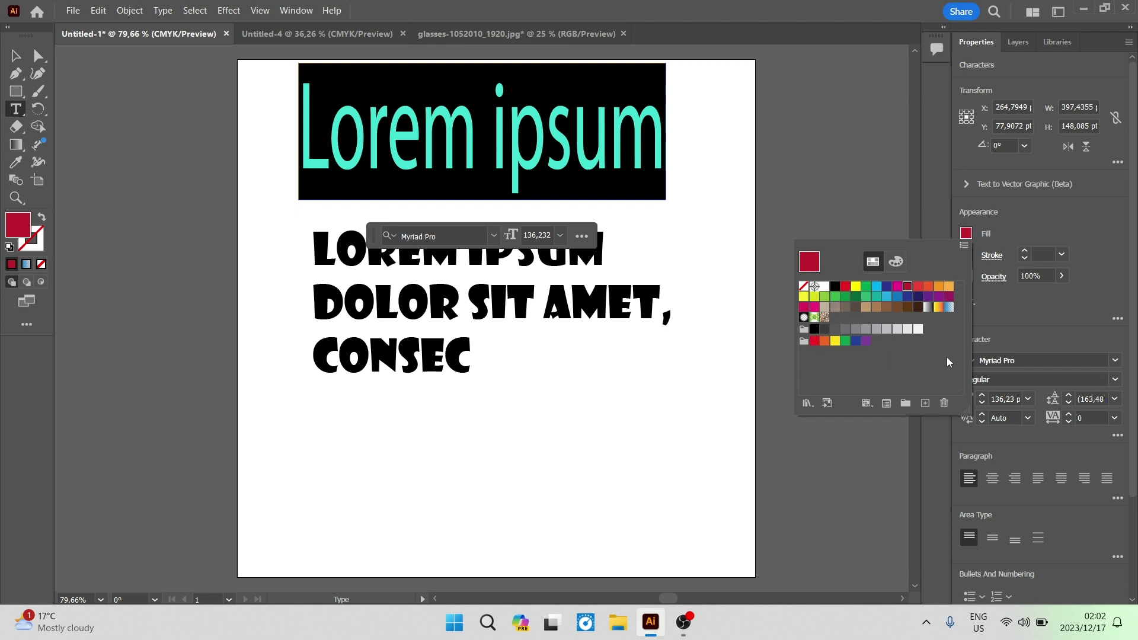
{"action": "left_click", "coordinate": [949, 308]}
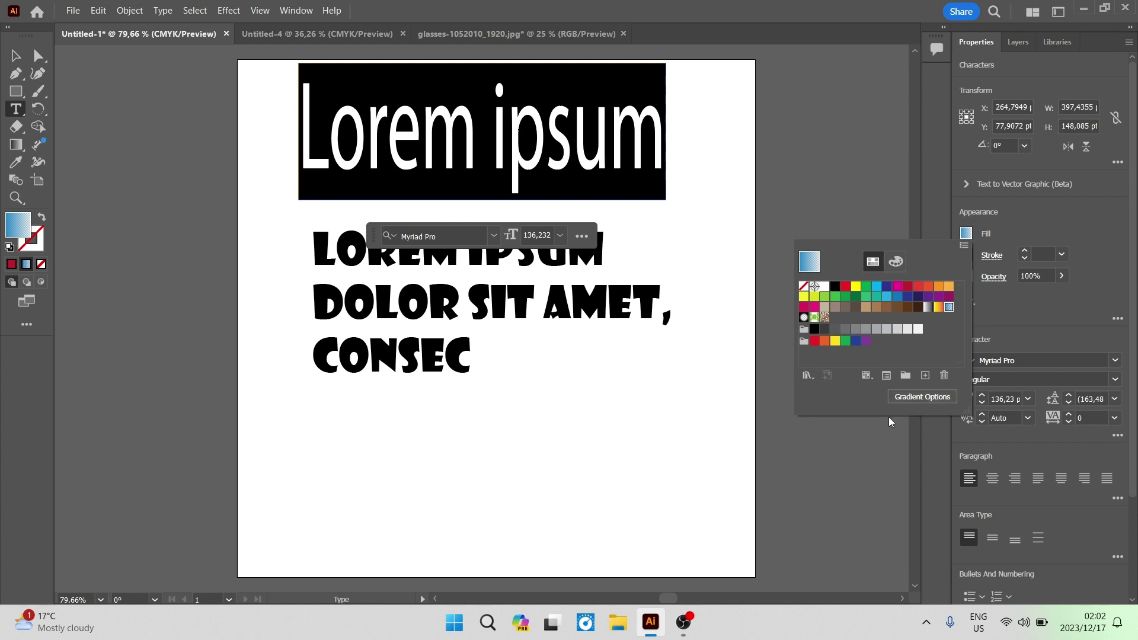
- Make the headline's blue-to-white gradient linear at 0° and close the Gradient panel
{"action": "left_click", "coordinate": [926, 396]}
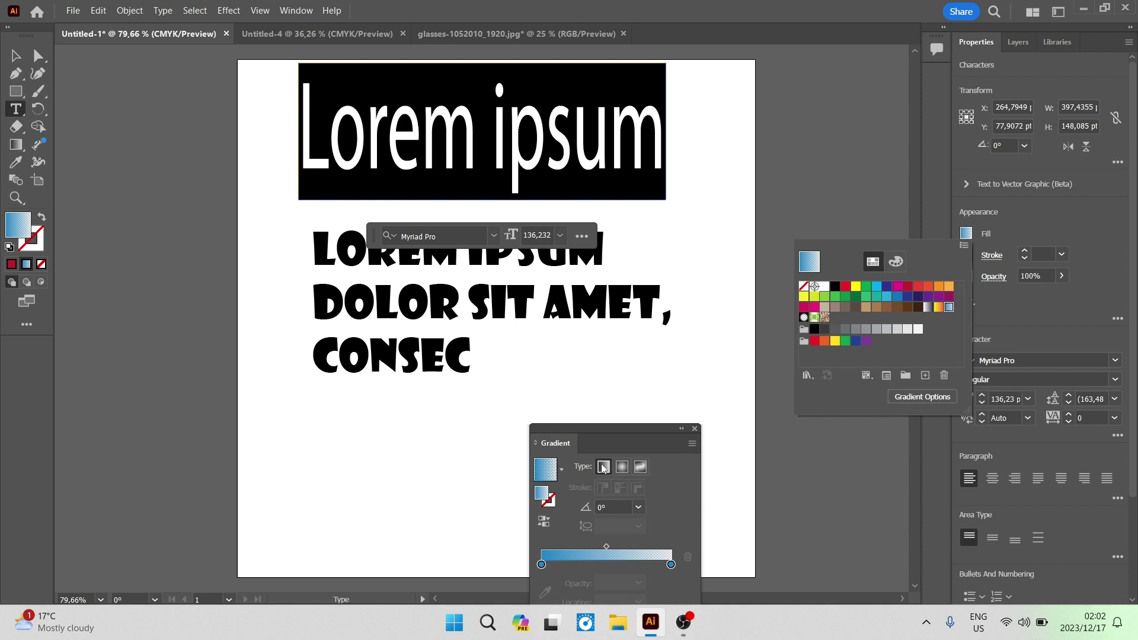
{"action": "left_click", "coordinate": [639, 468]}
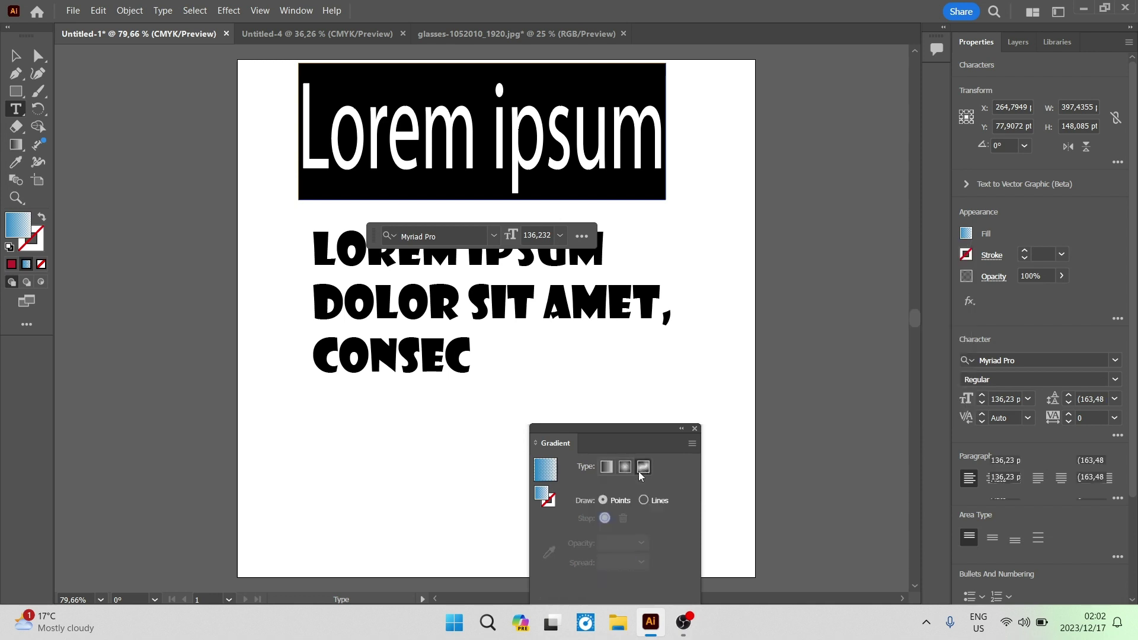
{"action": "left_click", "coordinate": [606, 467]}
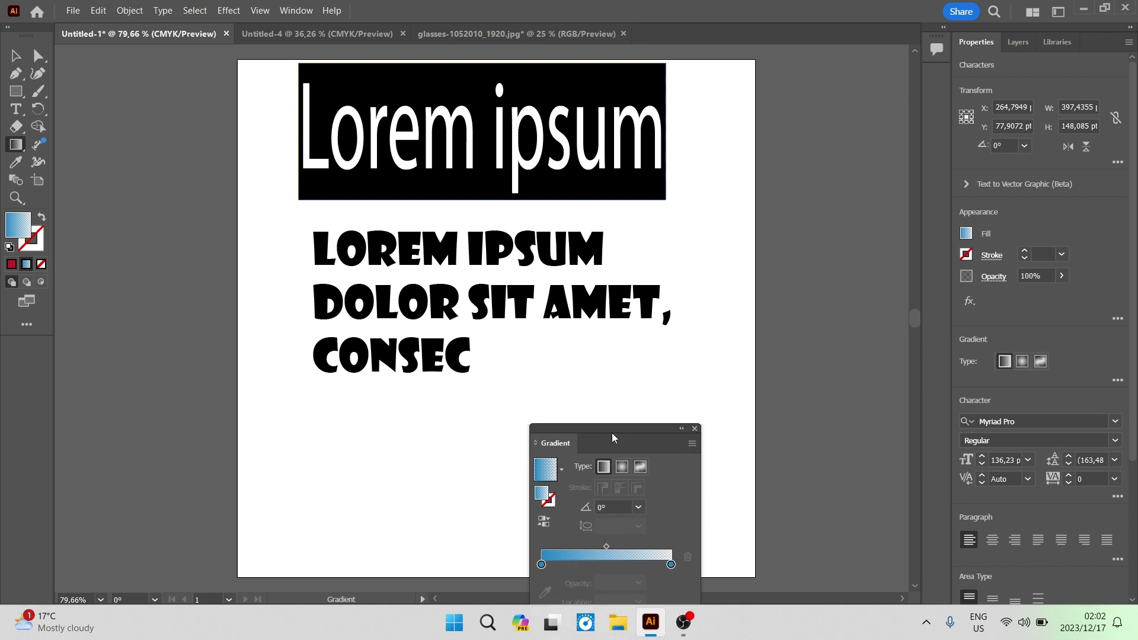
{"action": "left_click_drag", "start_coordinate": [611, 427], "coordinate": [777, 237]}
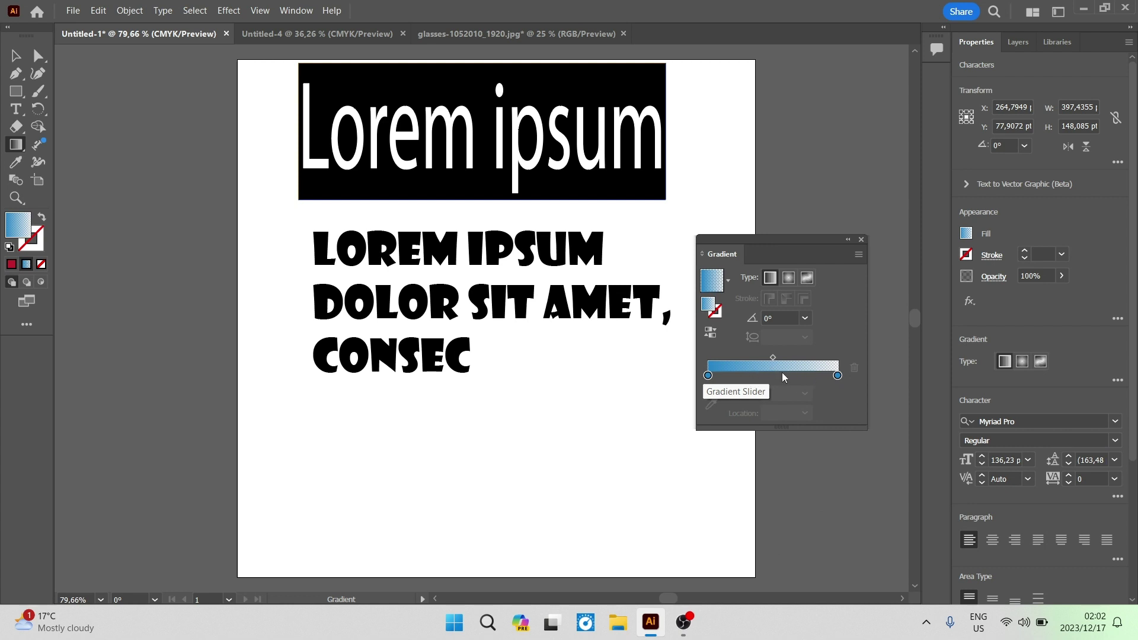
{"action": "left_click", "coordinate": [862, 241]}
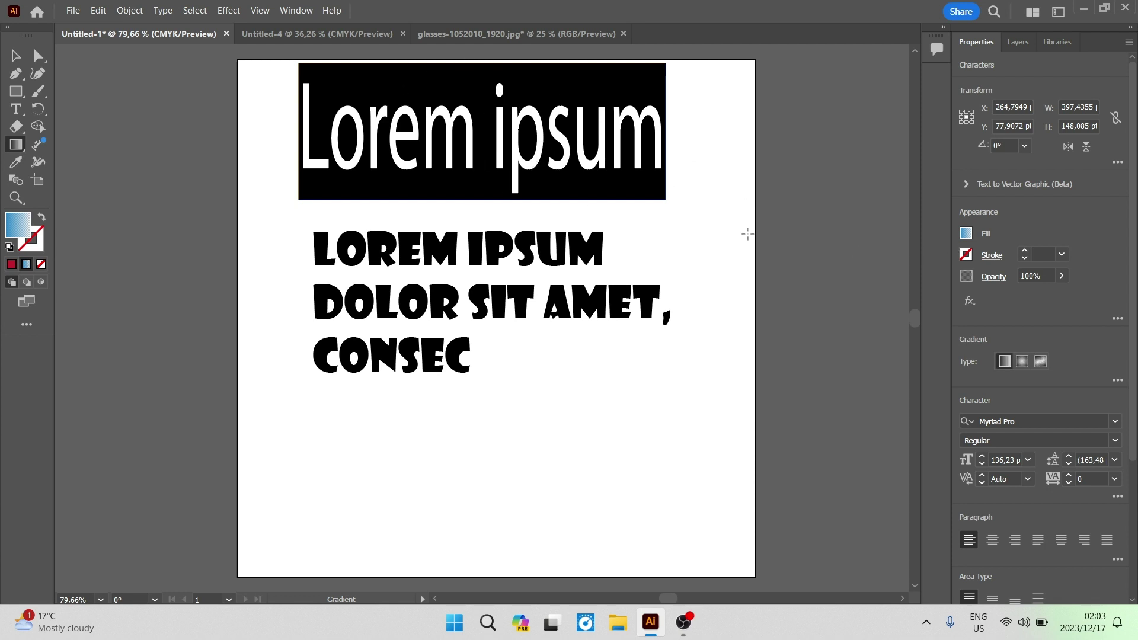
- Outline the headline letters with a 1 pt yellow stroke, keeping the gradient fill
{"action": "left_click", "coordinate": [990, 259]}
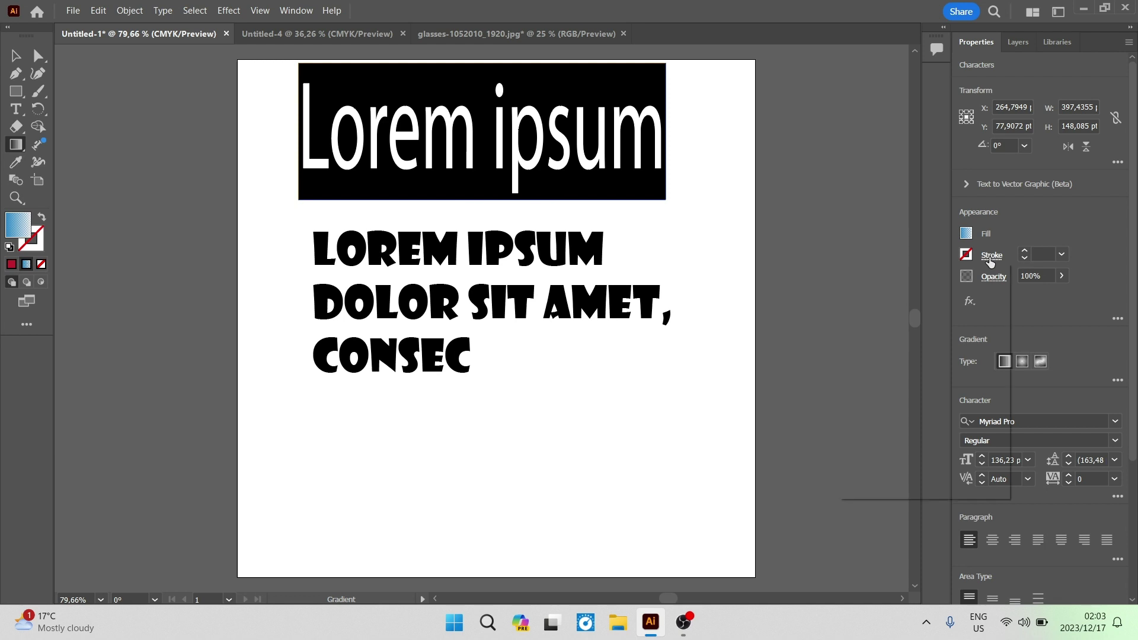
{"action": "left_click", "coordinate": [995, 257]}
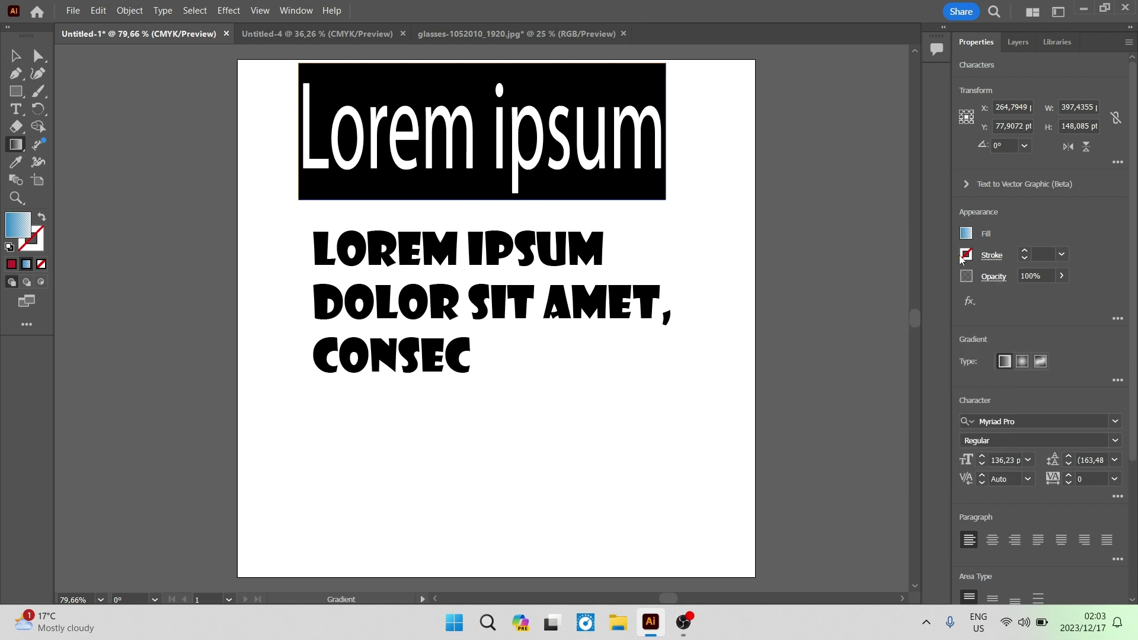
{"action": "left_click", "coordinate": [966, 255]}
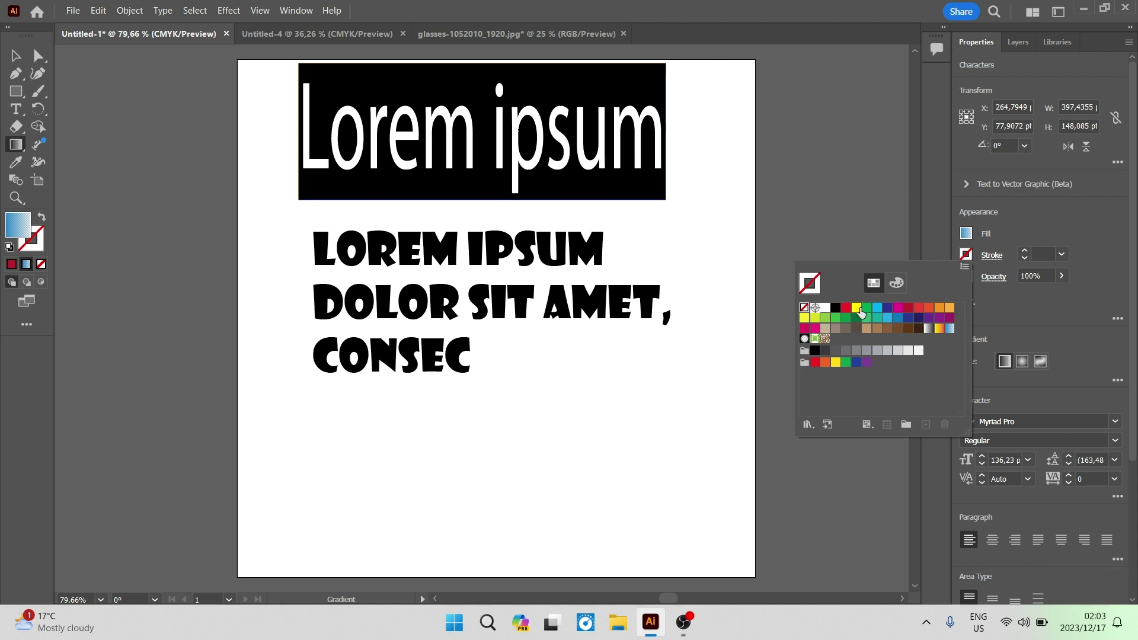
{"action": "left_click", "coordinate": [861, 312]}
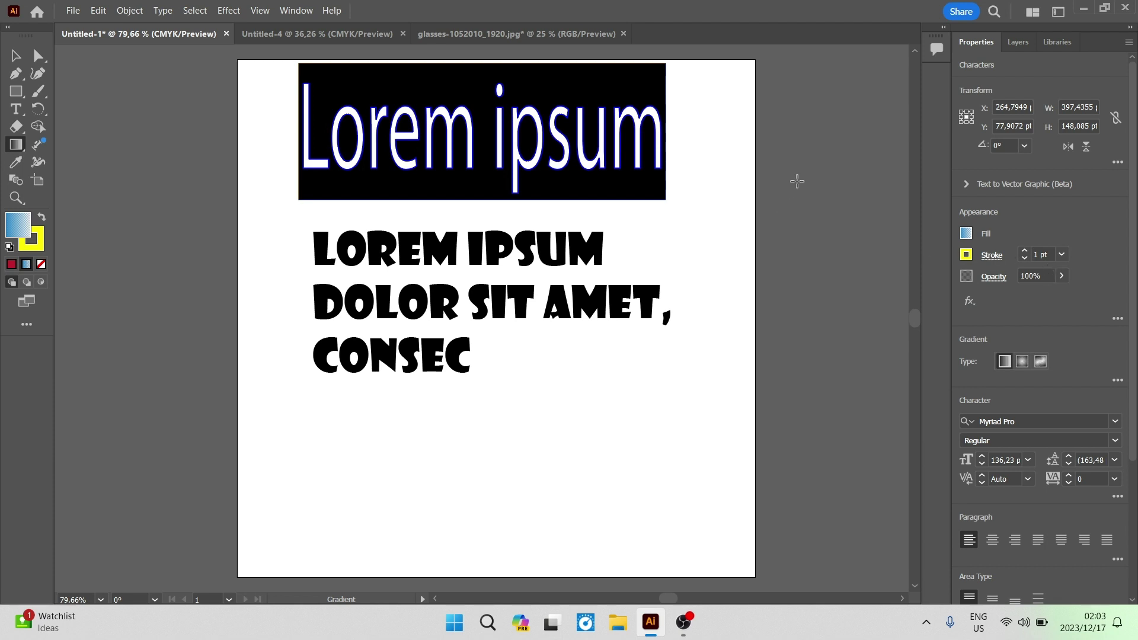
{"action": "left_click", "coordinate": [649, 176]}
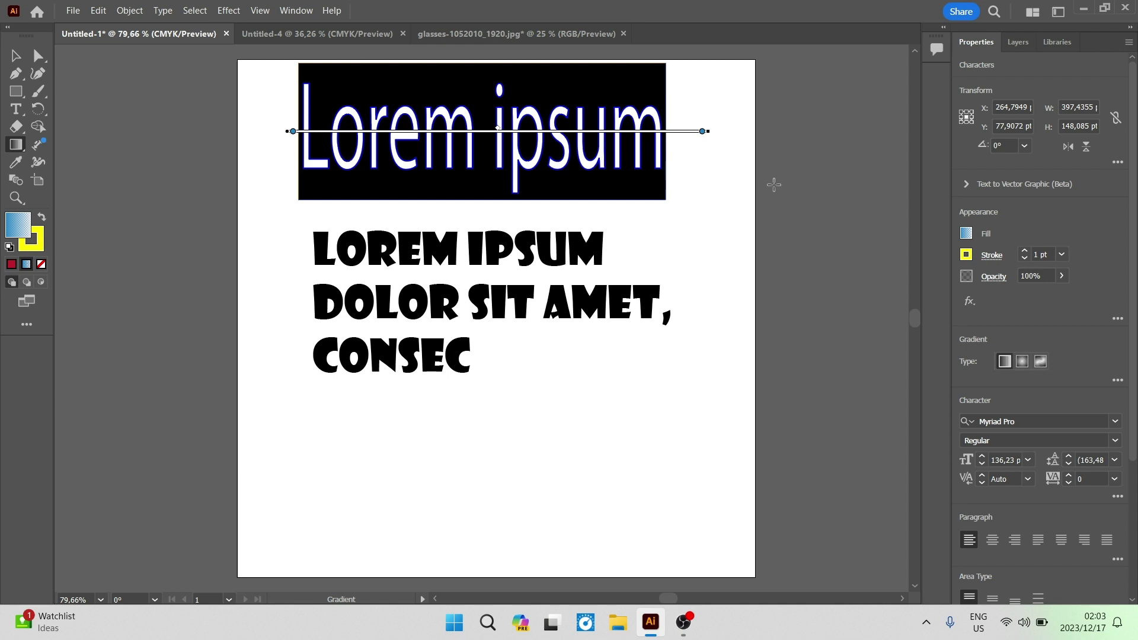
{"action": "key", "text": "v"}
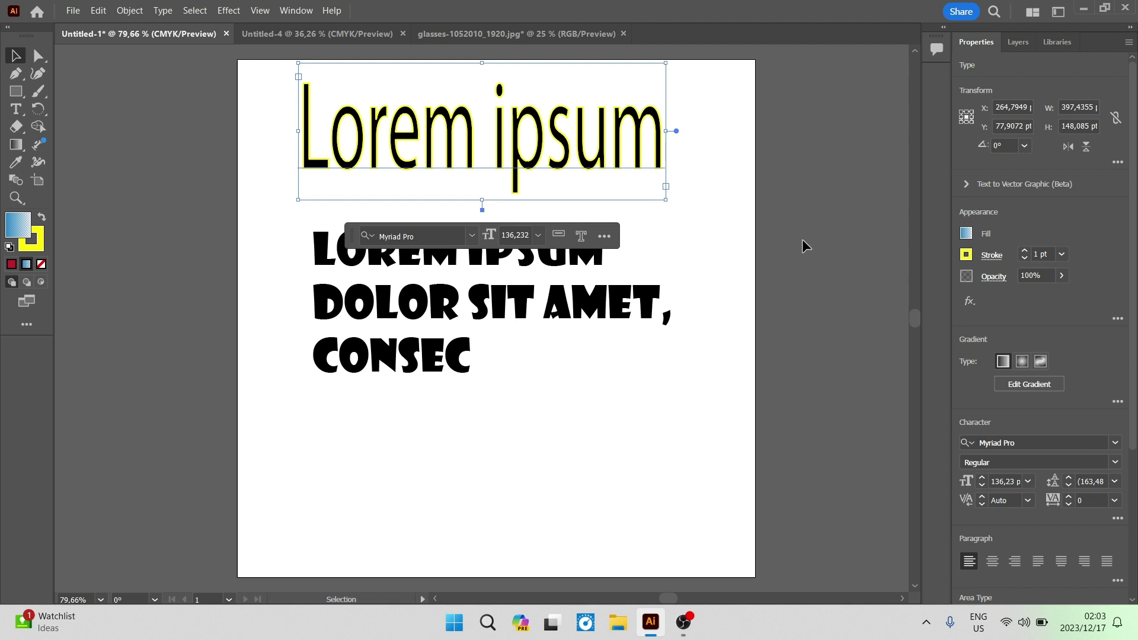
{"action": "left_click", "coordinate": [970, 303]}
{"action": "mouse_move", "coordinate": [1036, 282]}
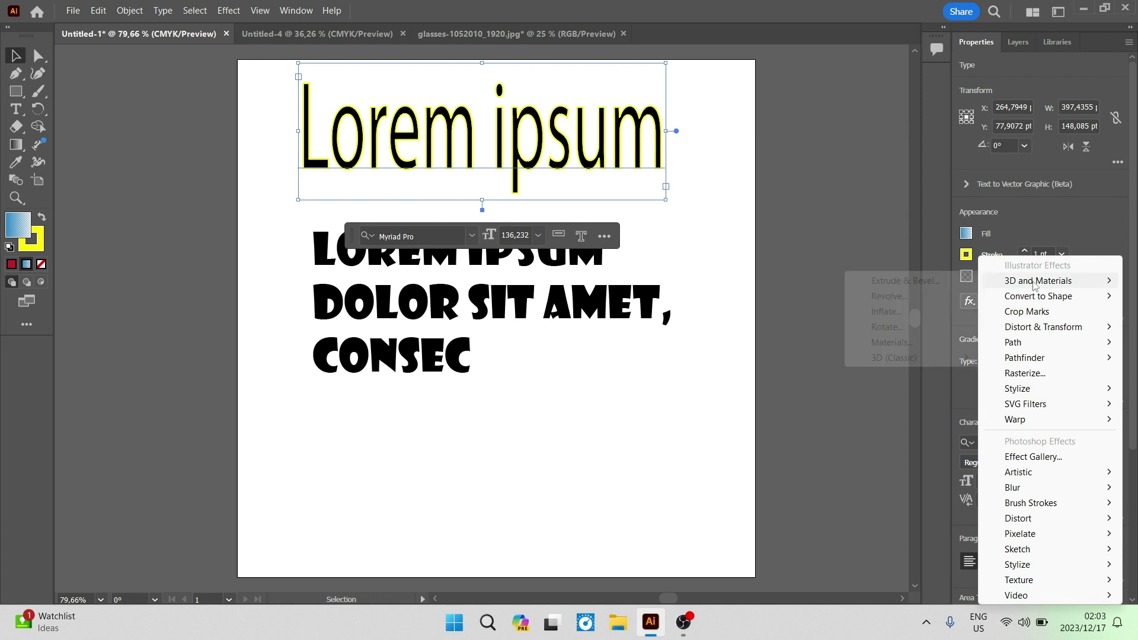
{"action": "mouse_move", "coordinate": [1061, 302]}
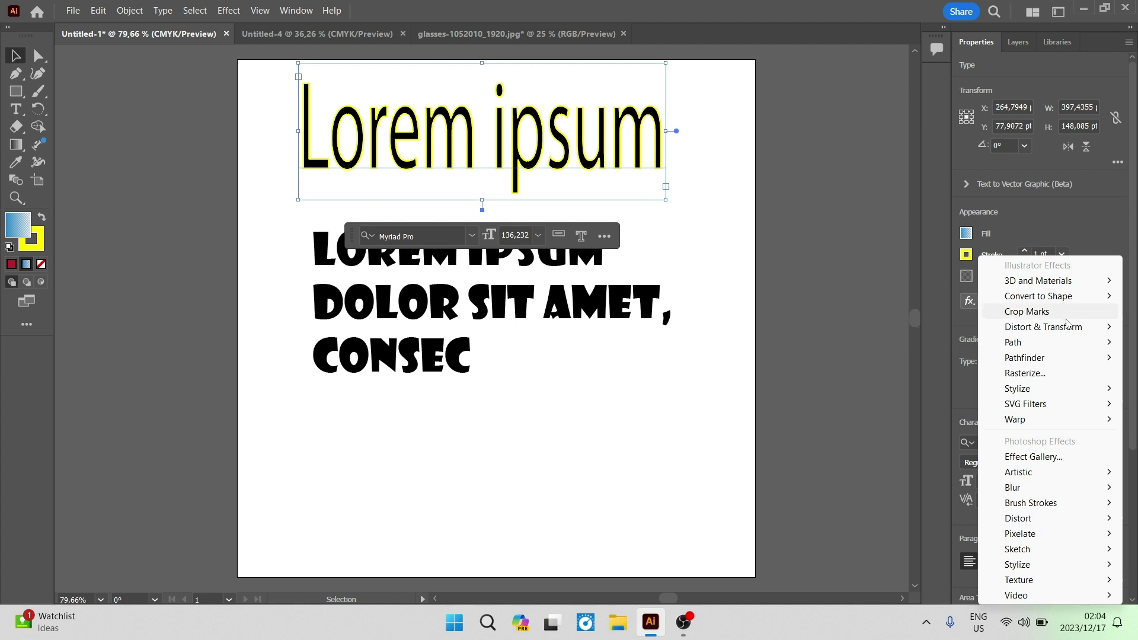
{"action": "mouse_move", "coordinate": [1085, 332]}
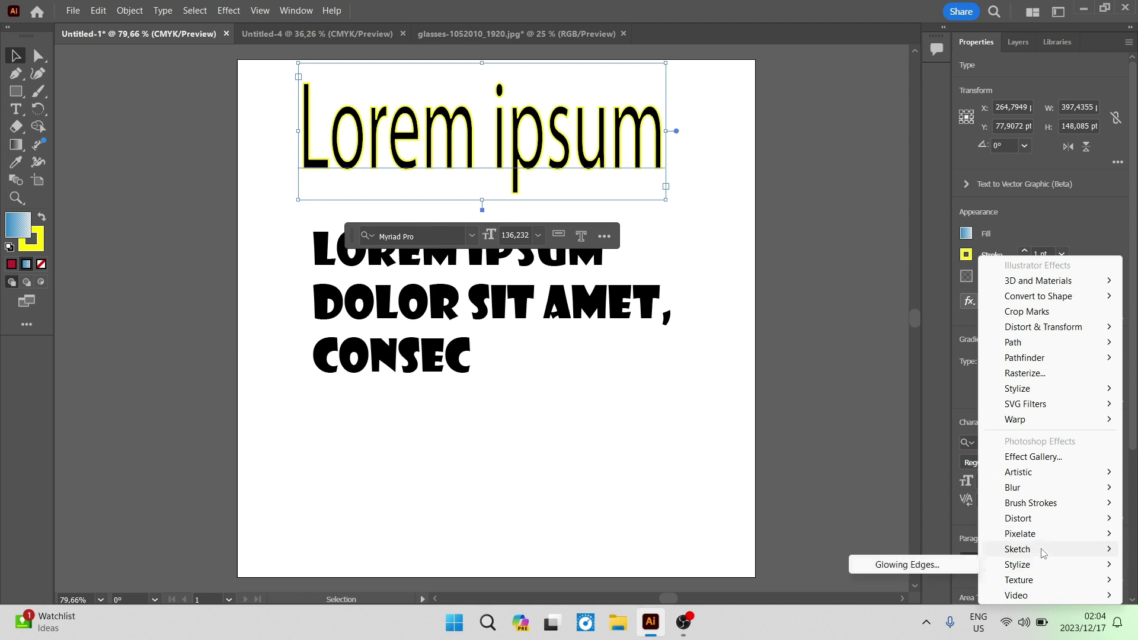
{"action": "mouse_move", "coordinate": [1043, 553]}
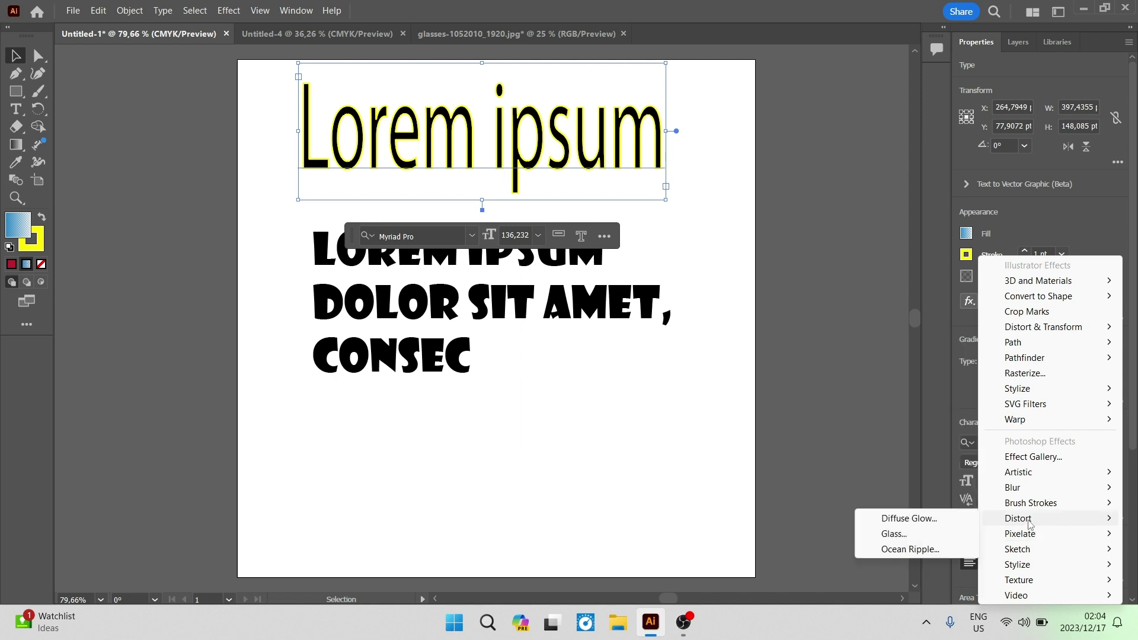
{"action": "mouse_move", "coordinate": [1045, 508]}
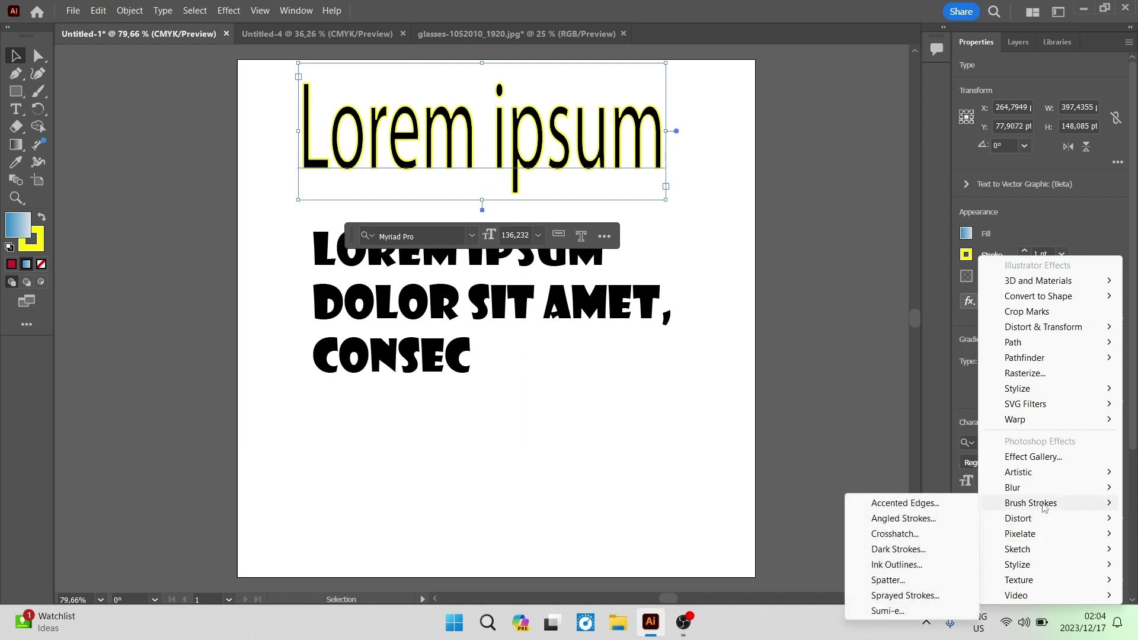
{"action": "left_click", "coordinate": [1032, 237]}
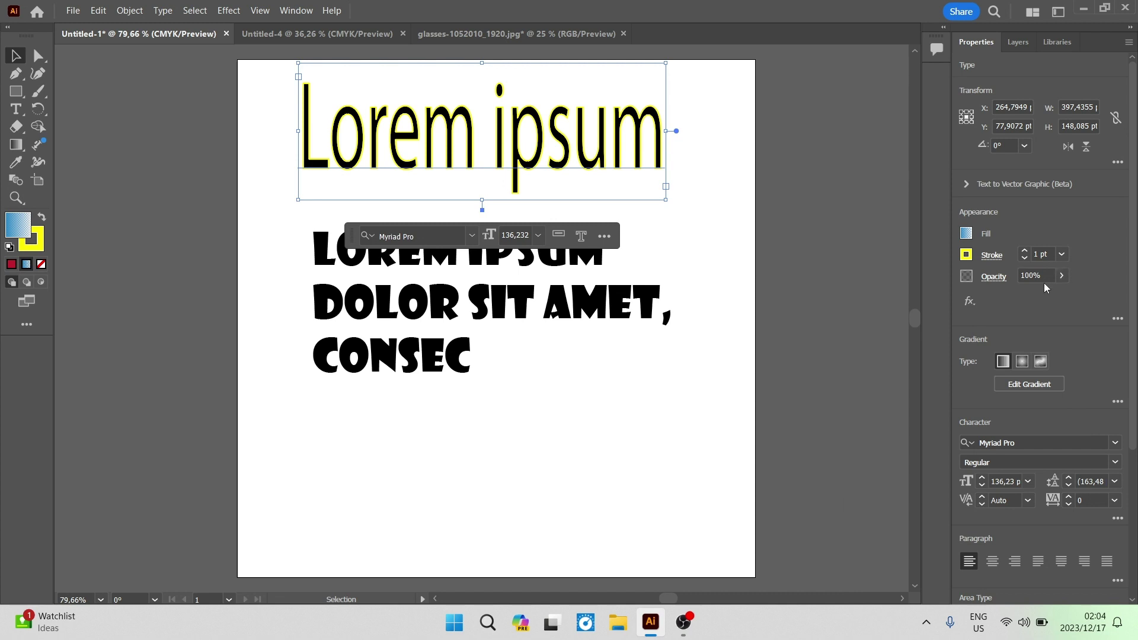
- Switch the placeholder paragraph font from Showcard Gothic to Mistral at 48 pt
{"action": "scroll", "coordinate": [1041, 290], "scroll_direction": "down", "scroll_amount": 4}
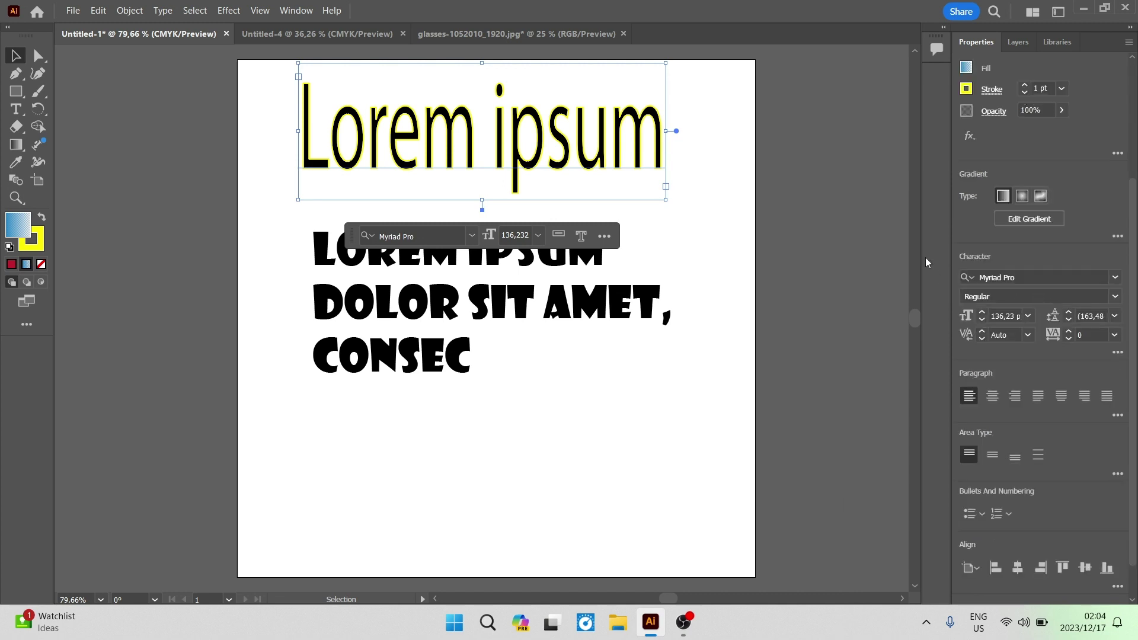
{"action": "scroll", "coordinate": [1040, 293], "scroll_direction": "up", "scroll_amount": 3}
{"action": "scroll", "coordinate": [1022, 310], "scroll_direction": "down", "scroll_amount": 3}
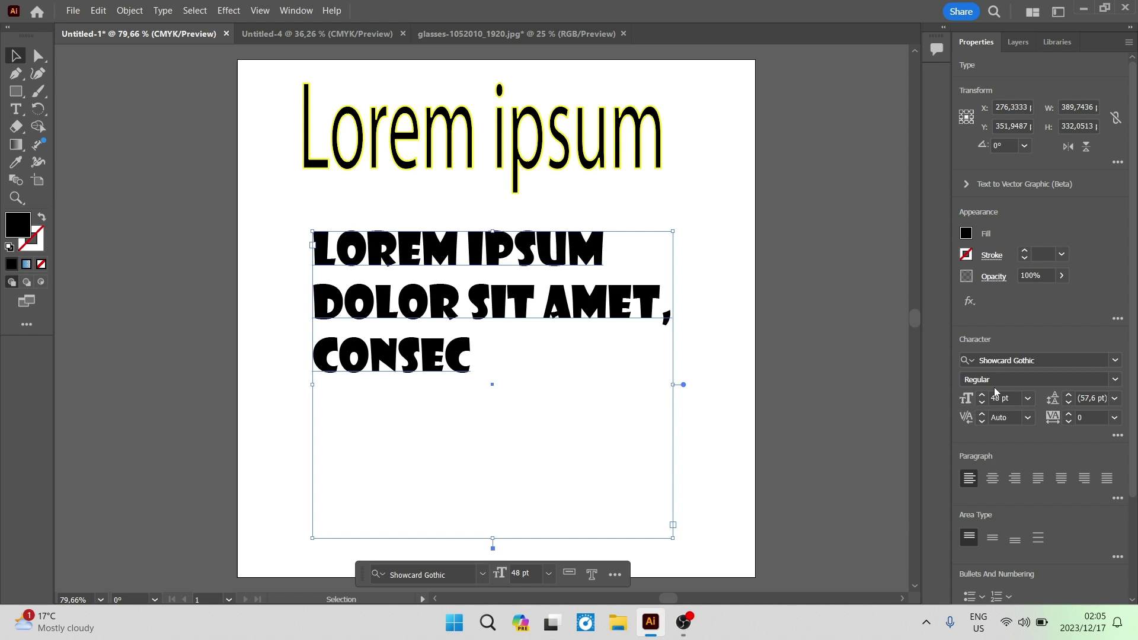
{"action": "left_click", "coordinate": [1115, 382]}
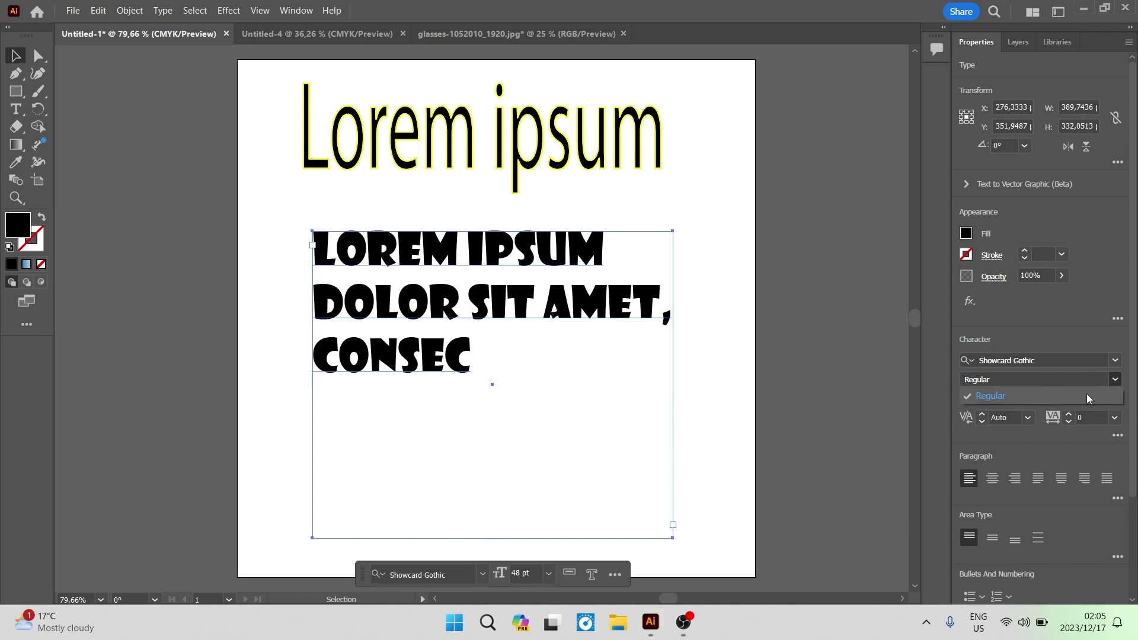
{"action": "left_click", "coordinate": [1115, 359]}
{"action": "scroll", "coordinate": [1008, 534], "scroll_direction": "down", "scroll_amount": 10}
{"action": "left_click", "coordinate": [1002, 533]}
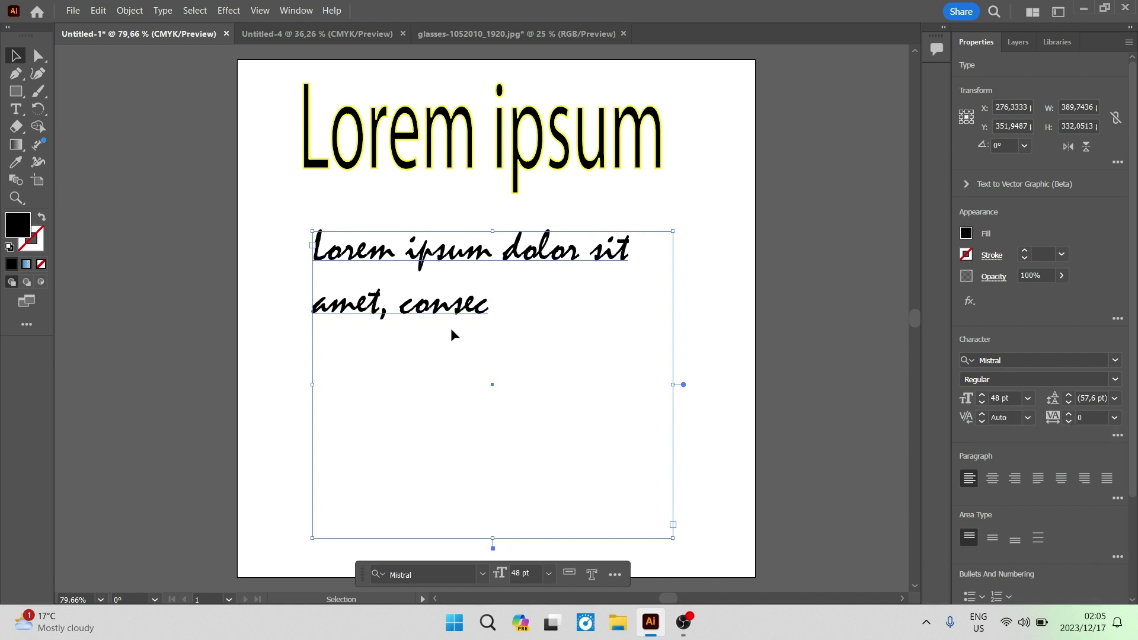
- Raise the Mistral paragraph's leading to 76 pt and tracking to 28
{"action": "left_click", "coordinate": [1069, 396]}
{"action": "left_click", "coordinate": [1069, 396]}
{"action": "left_click", "coordinate": [1069, 396]}
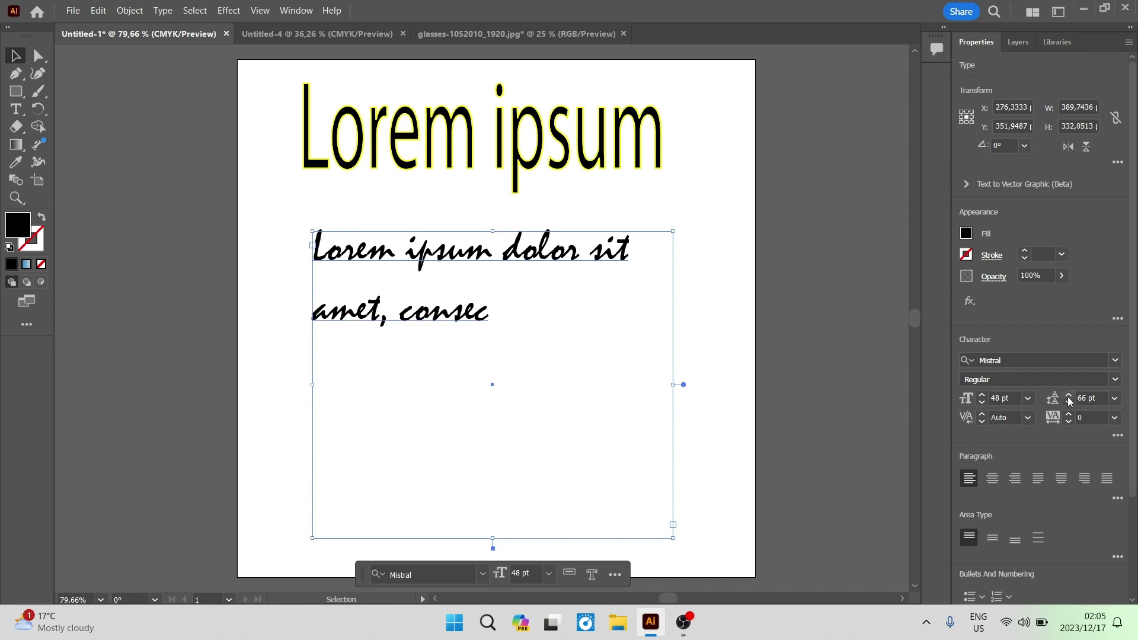
{"action": "left_click", "coordinate": [1069, 396]}
{"action": "left_click", "coordinate": [1069, 396]}
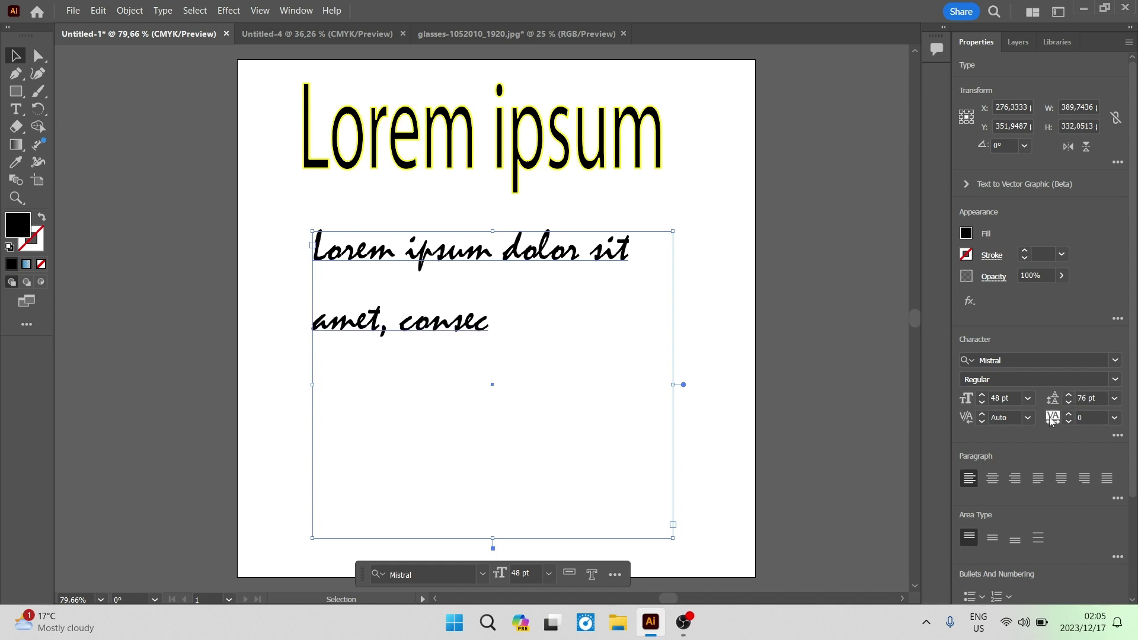
{"action": "left_click", "coordinate": [1070, 415]}
{"action": "left_click", "coordinate": [1069, 415]}
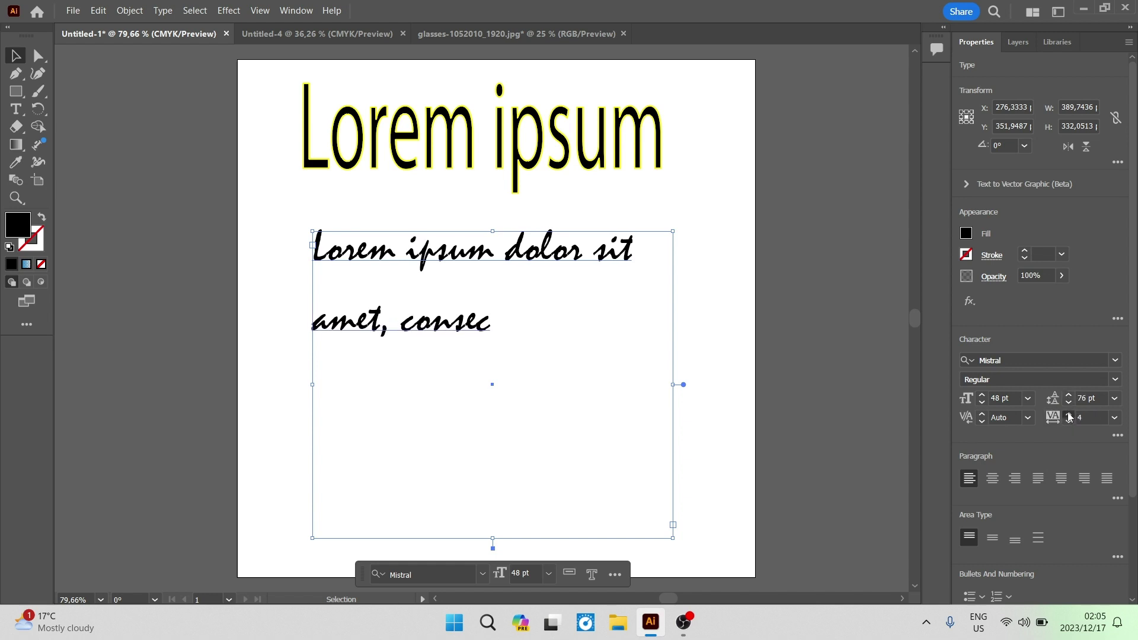
{"action": "left_click", "coordinate": [1070, 415]}
{"action": "left_click", "coordinate": [1069, 415]}
{"action": "left_click", "coordinate": [1070, 415]}
{"action": "left_click", "coordinate": [1069, 415]}
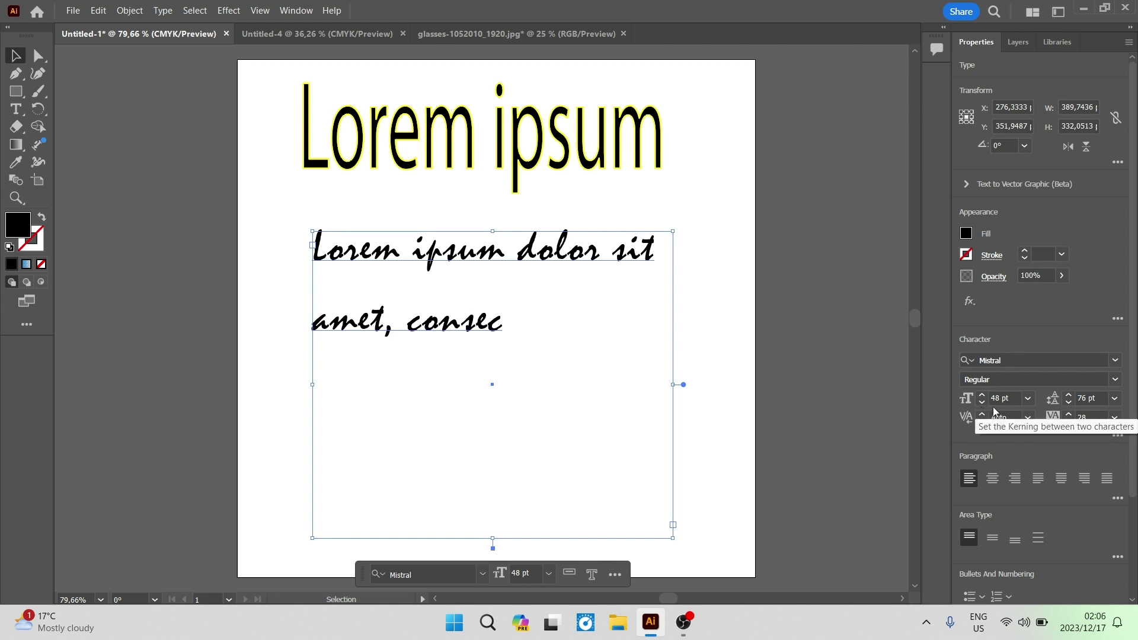
- Dismiss the kerning warning and centre-align the paragraph lines
{"action": "left_click", "coordinate": [982, 422]}
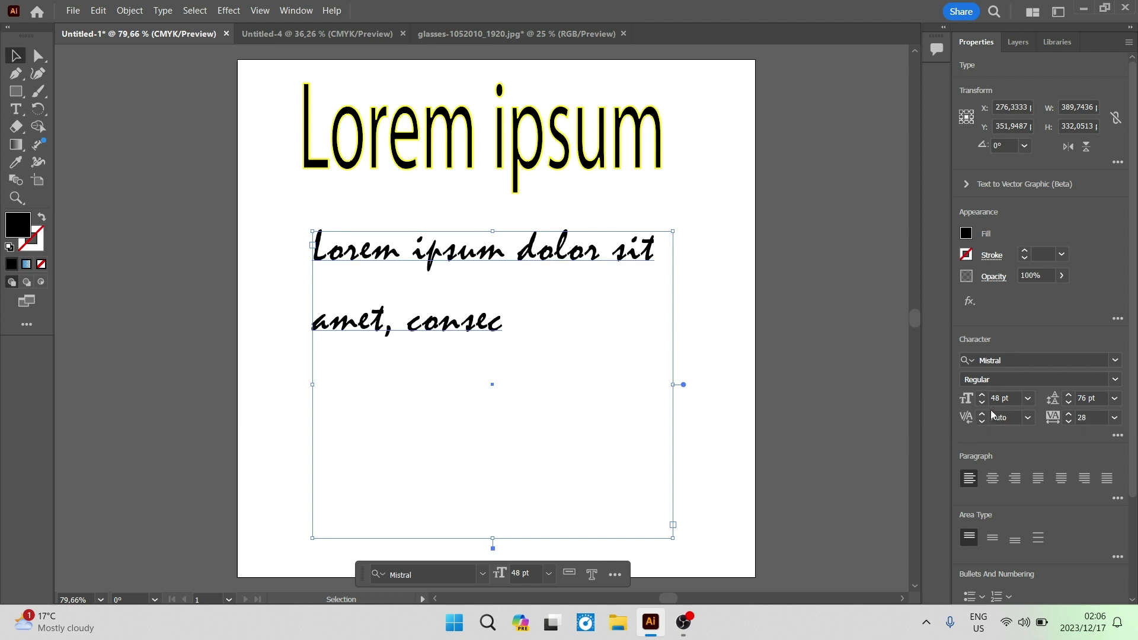
{"action": "left_click", "coordinate": [681, 329]}
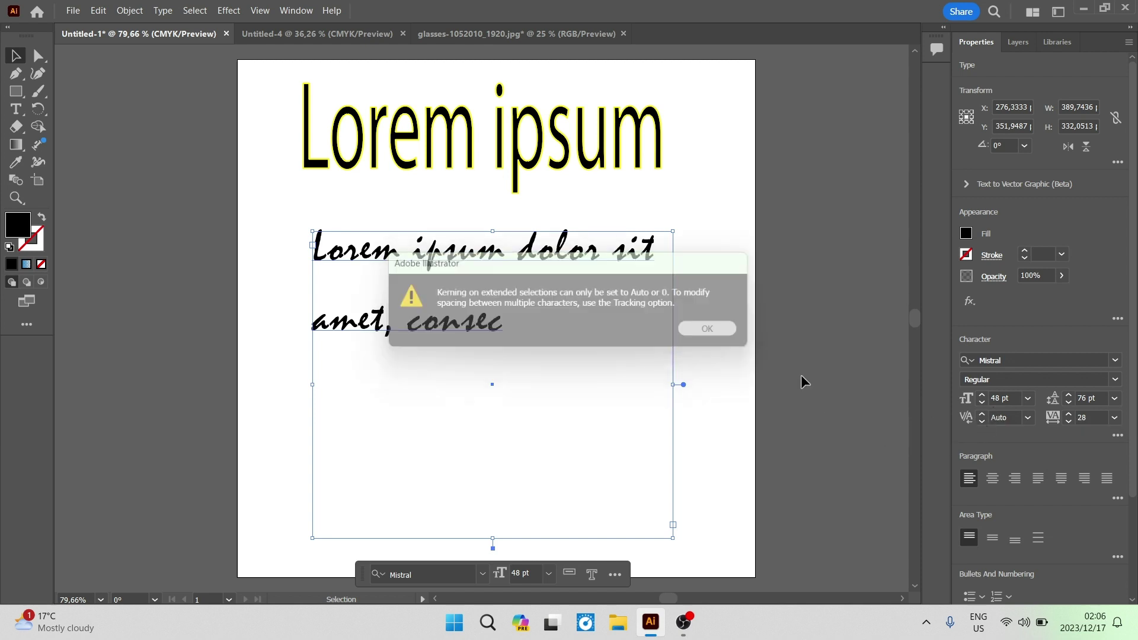
{"action": "left_click", "coordinate": [992, 478]}
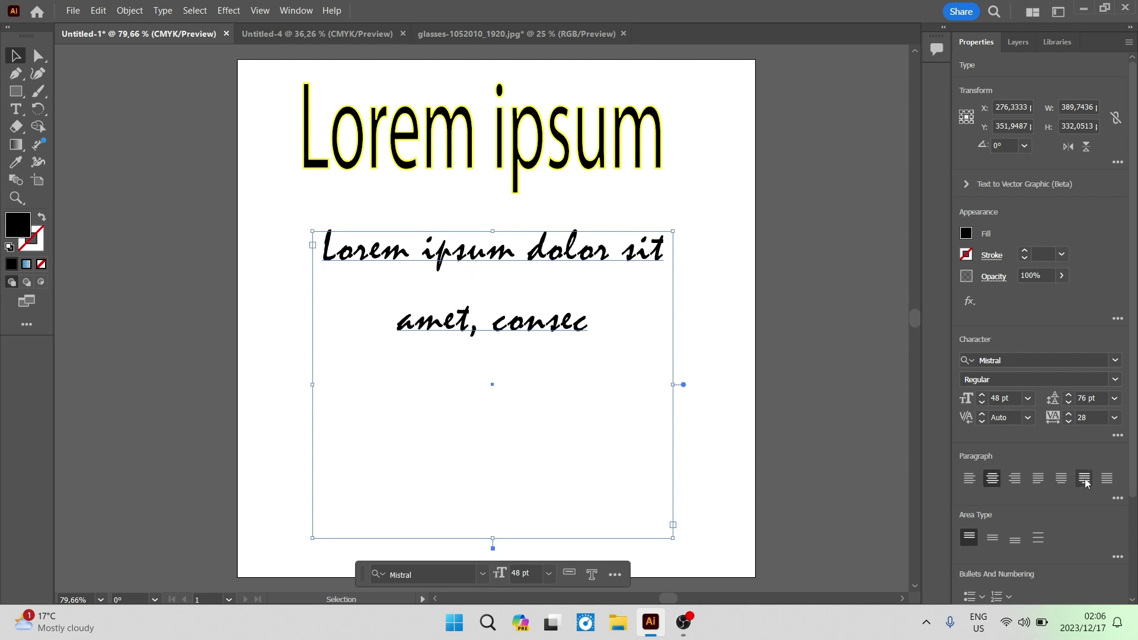
- Try the justify options, then right-align the Mistral paragraph
{"action": "left_click", "coordinate": [1107, 478]}
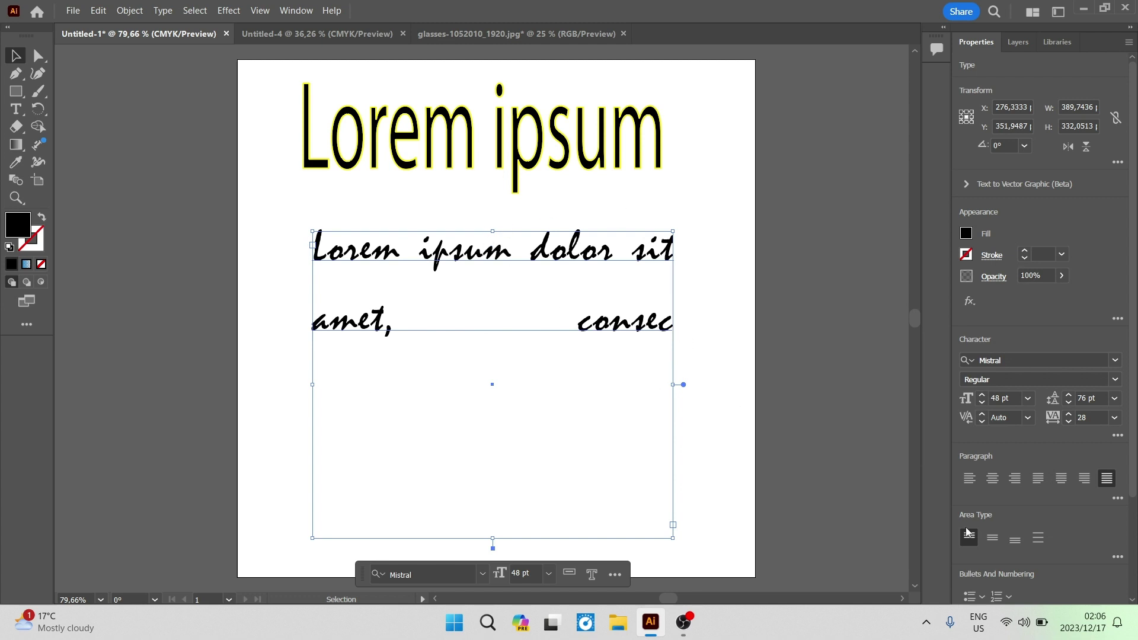
{"action": "left_click", "coordinate": [1059, 482]}
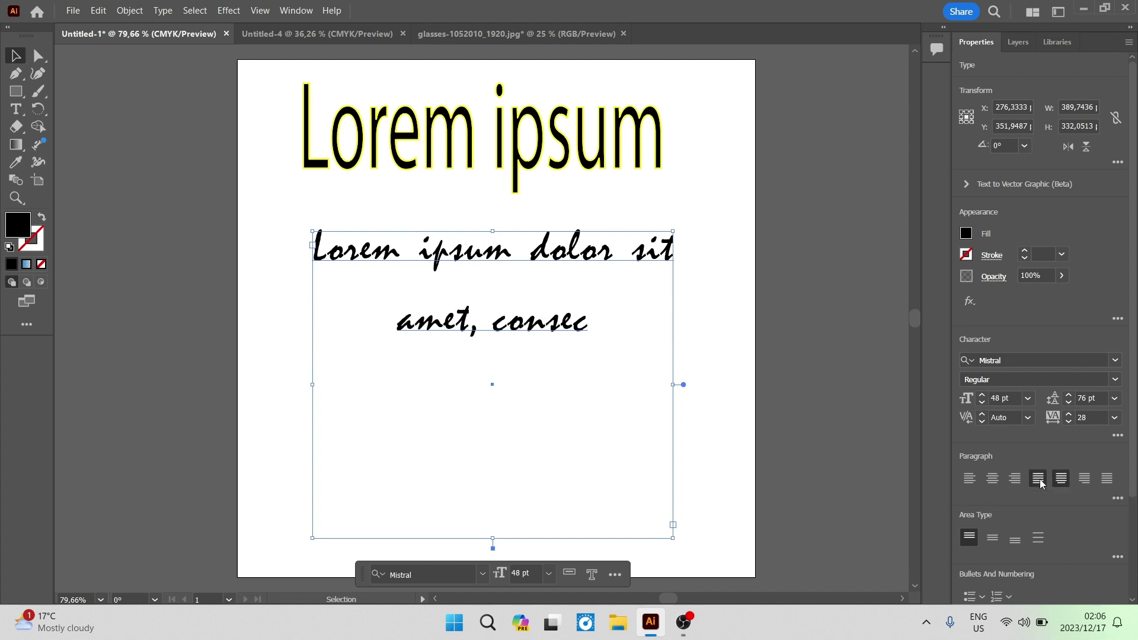
{"action": "left_click", "coordinate": [1038, 479]}
{"action": "left_click", "coordinate": [1021, 480]}
- Try the vertical area type options and justify the lines vertically in the frame
{"action": "scroll", "coordinate": [1025, 439], "scroll_direction": "down", "scroll_amount": 3}
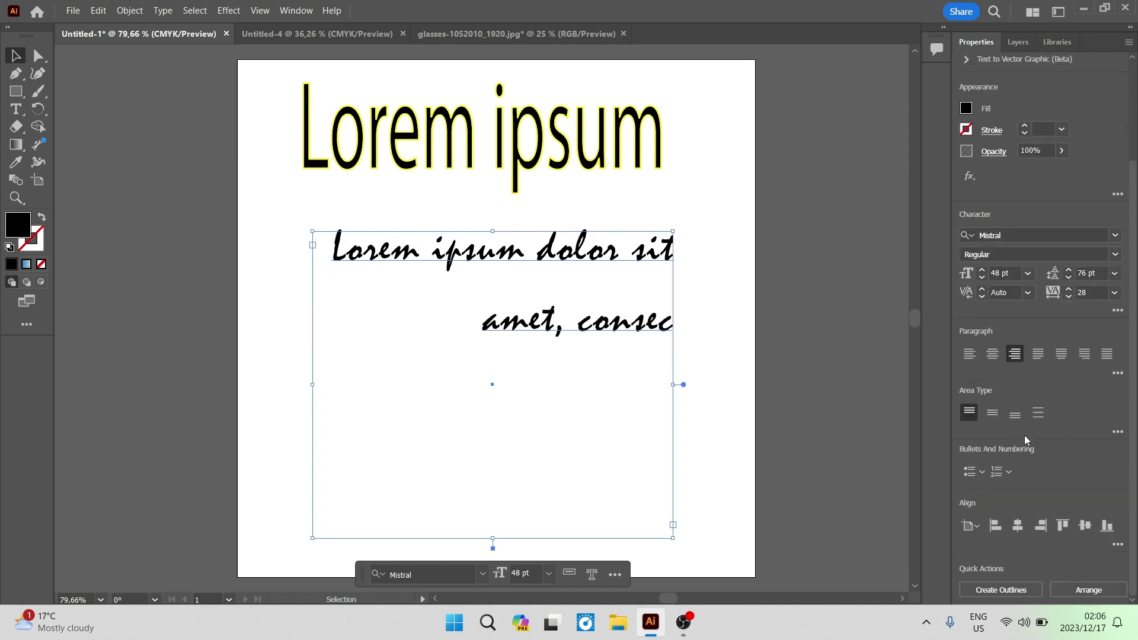
{"action": "left_click", "coordinate": [993, 414]}
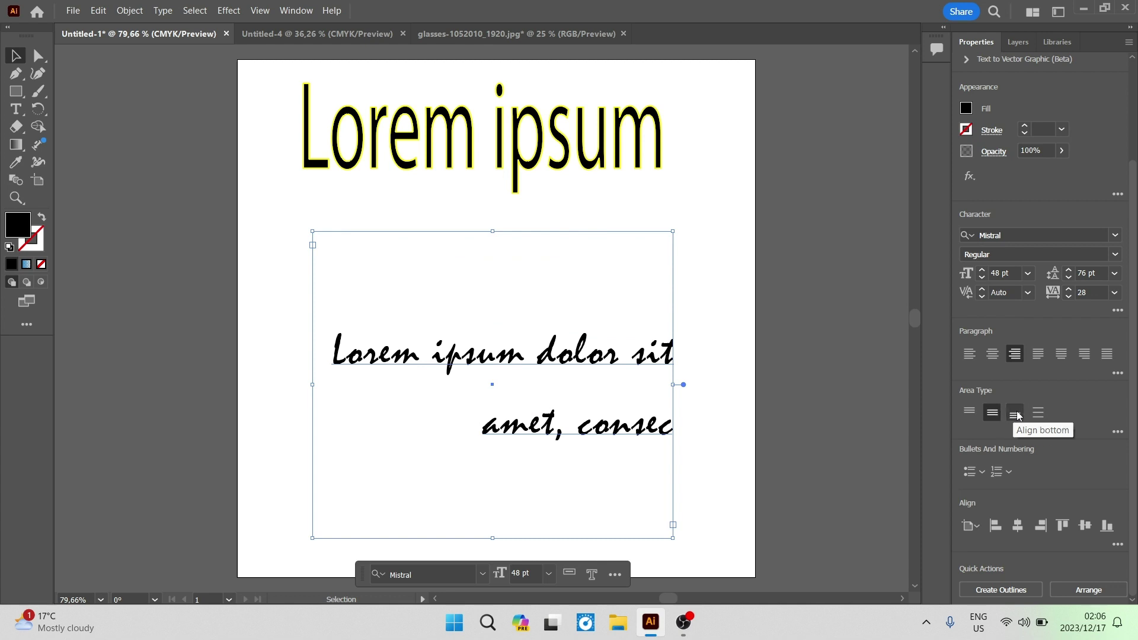
{"action": "left_click", "coordinate": [1015, 414]}
{"action": "left_click", "coordinate": [1036, 414]}
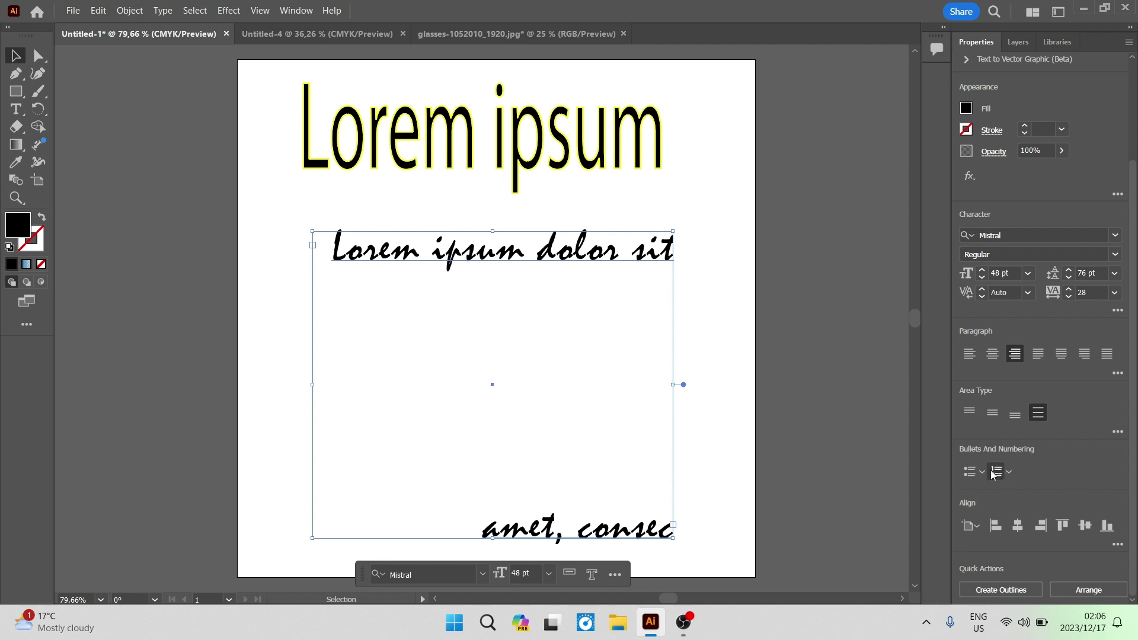
{"action": "left_click", "coordinate": [1010, 472]}
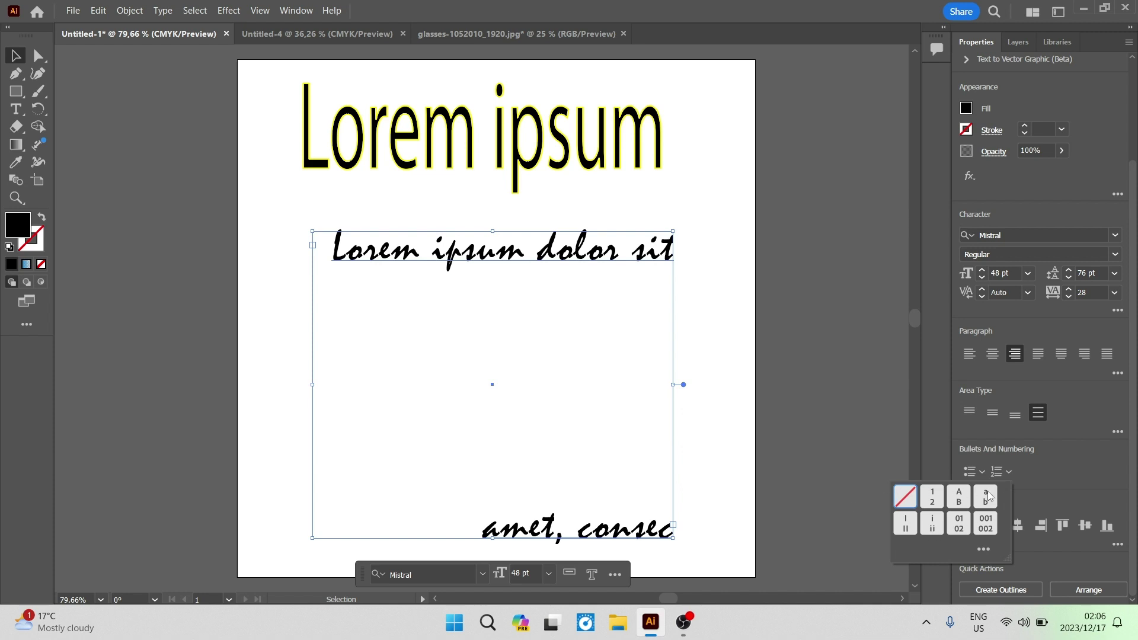
{"action": "left_click", "coordinate": [1011, 476]}
{"action": "left_click", "coordinate": [983, 474]}
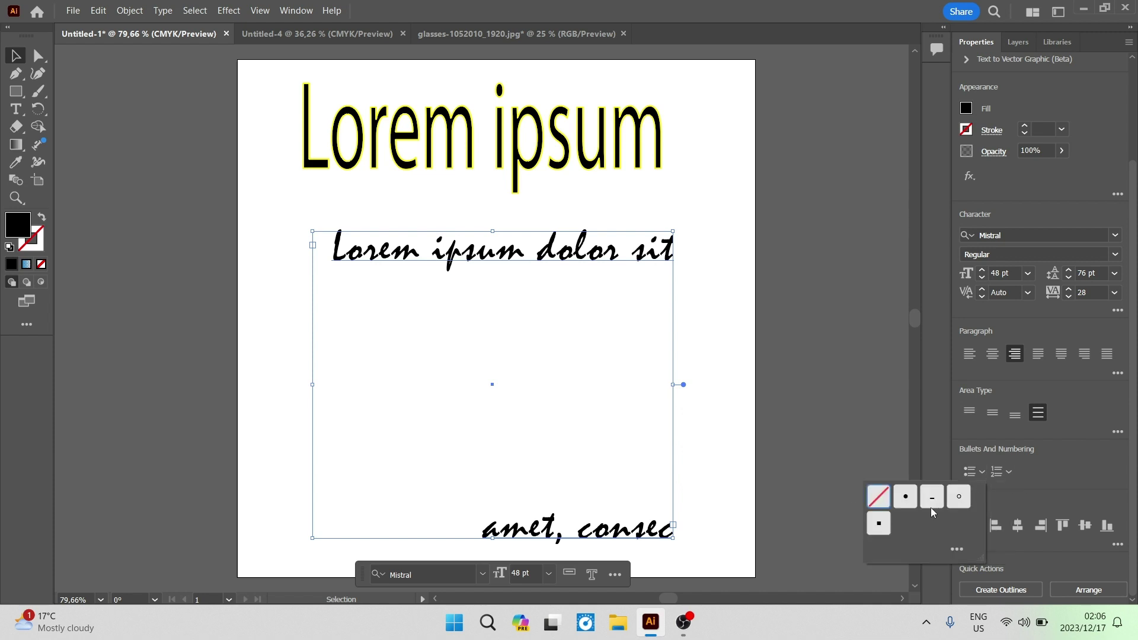
{"action": "left_click", "coordinate": [953, 550]}
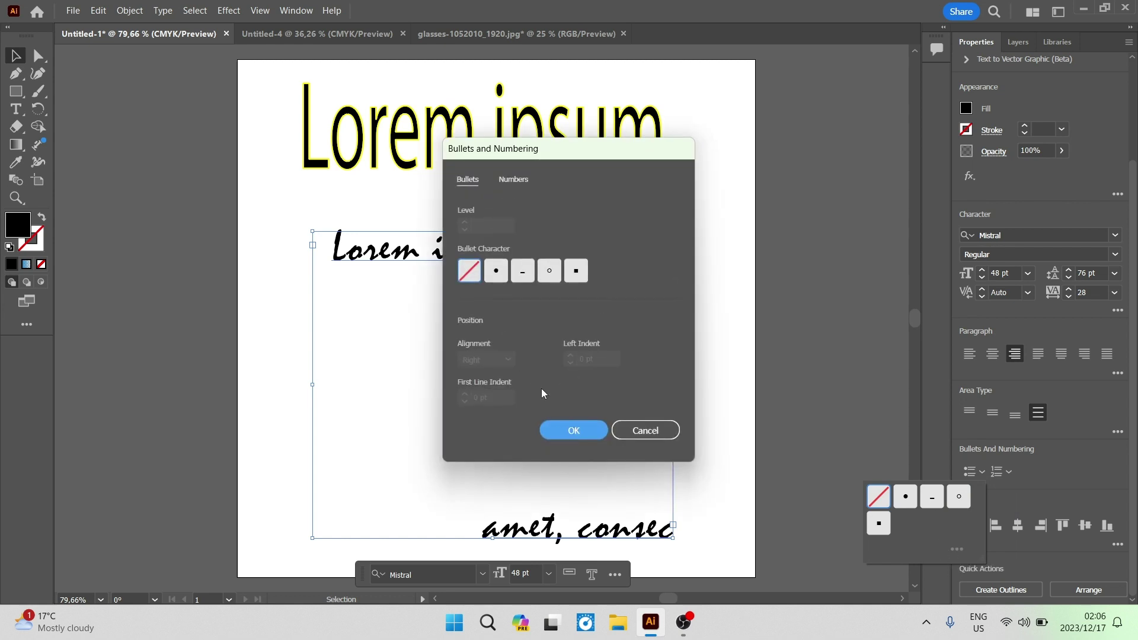
{"action": "left_click", "coordinate": [641, 431]}
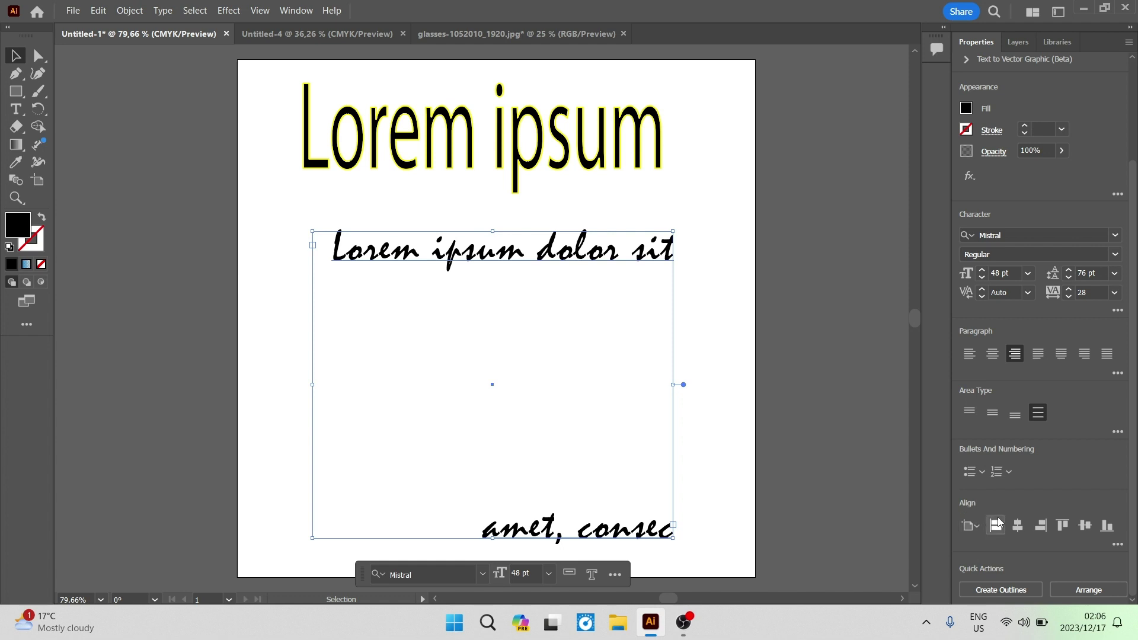
- Align the Mistral text frame to the artboard's right and bottom edges, then expand the Character options
{"action": "left_click", "coordinate": [997, 522]}
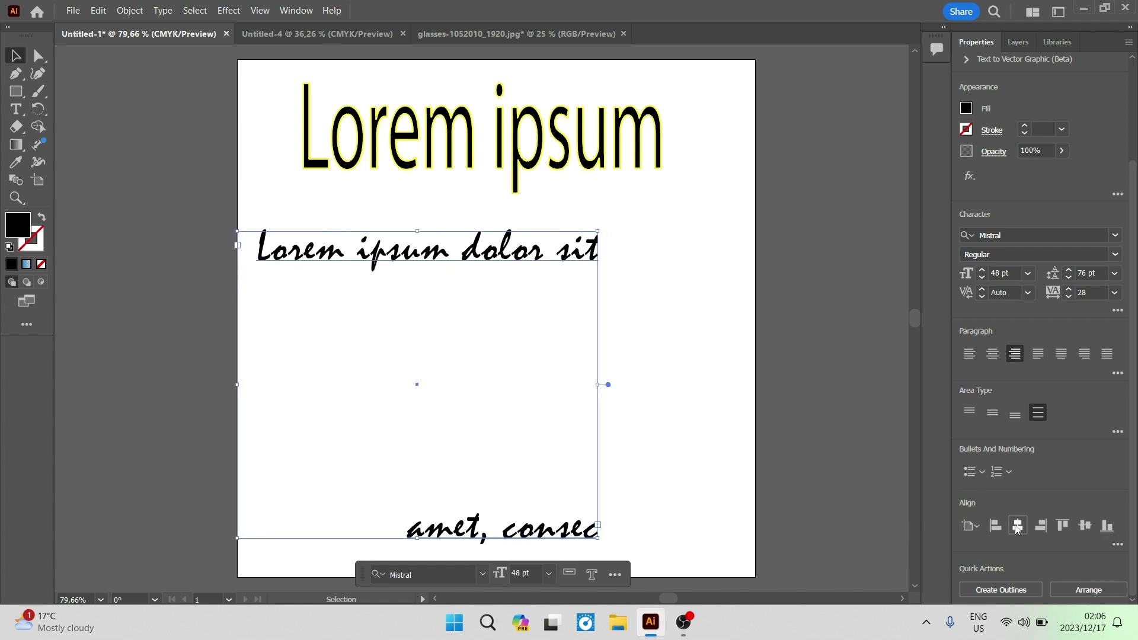
{"action": "left_click", "coordinate": [1018, 525]}
{"action": "left_click", "coordinate": [1041, 526]}
{"action": "left_click", "coordinate": [1063, 525]}
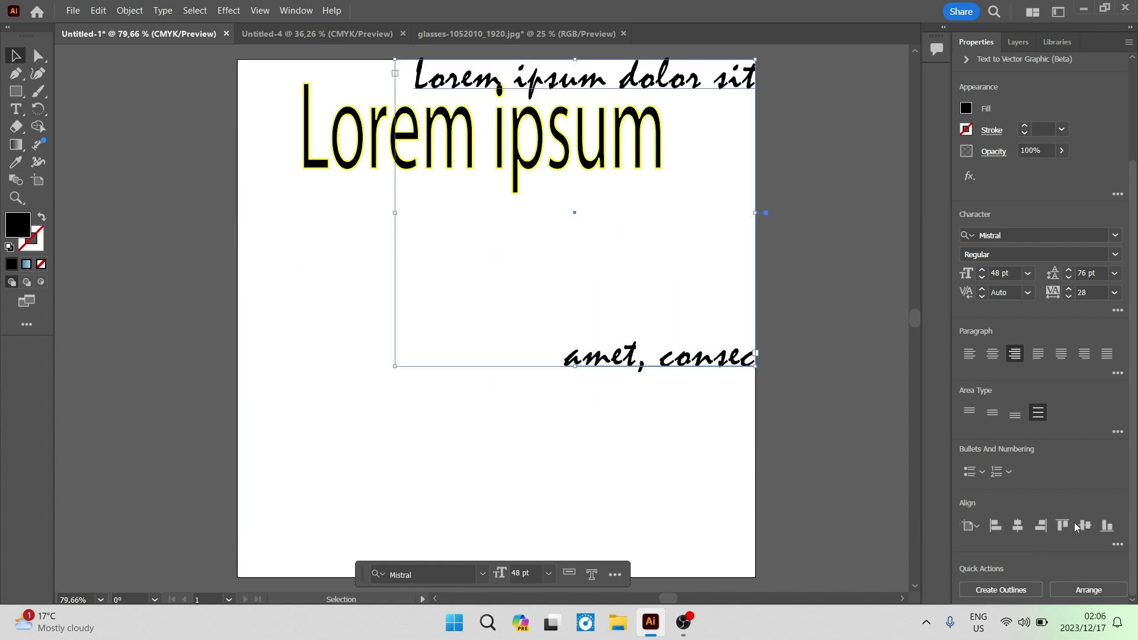
{"action": "left_click", "coordinate": [1085, 525]}
{"action": "left_click", "coordinate": [1108, 526]}
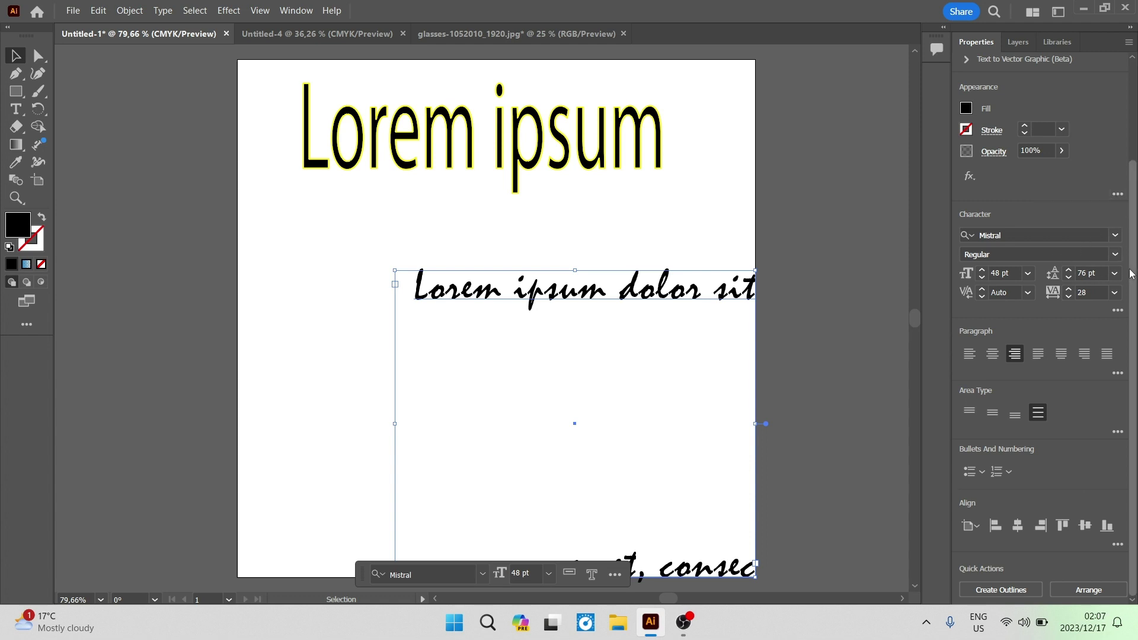
{"action": "left_click", "coordinate": [1118, 310]}
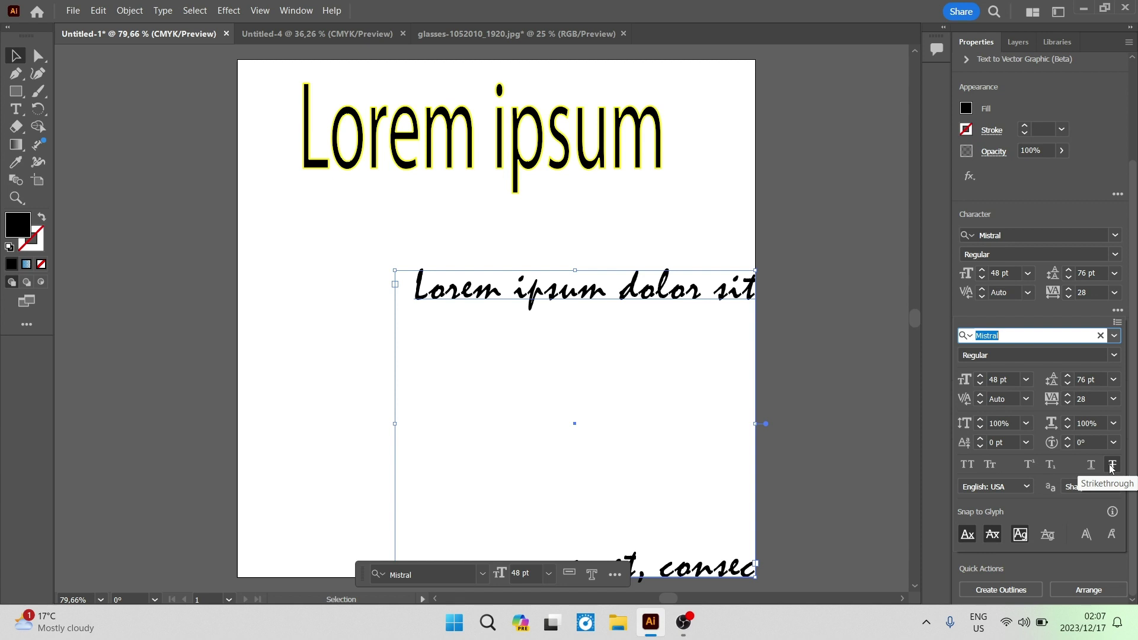
- Inspect the font list and the Mistral frame's Appearance settings, leaving both unchanged
{"action": "left_click", "coordinate": [1122, 337]}
{"action": "left_click", "coordinate": [1083, 185]}
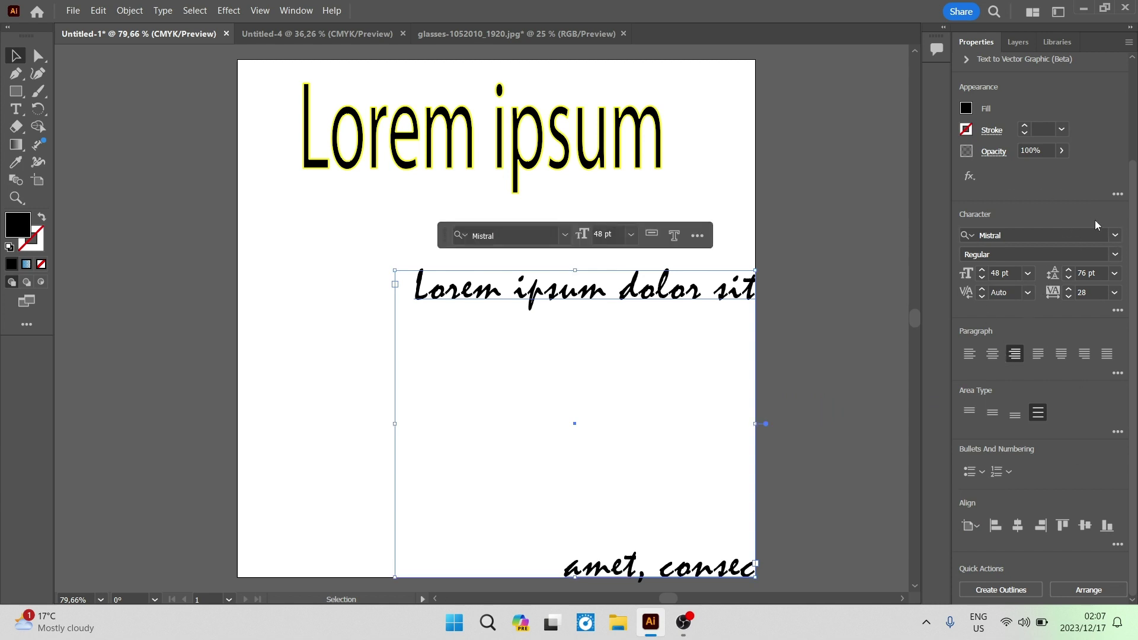
{"action": "left_click", "coordinate": [1117, 196]}
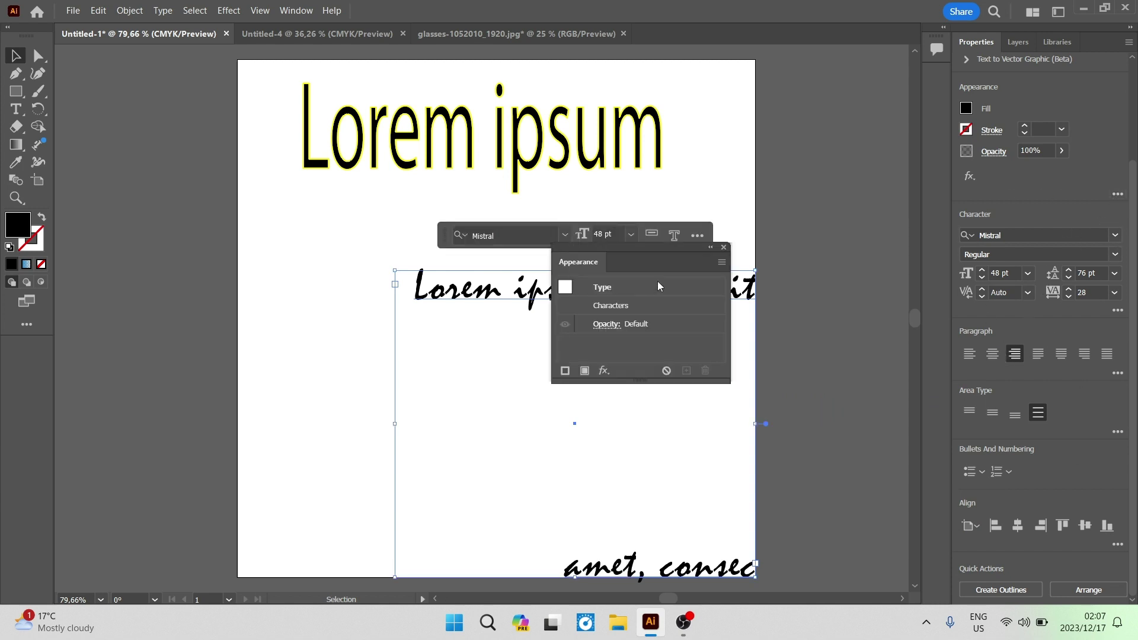
{"action": "left_click", "coordinate": [724, 248]}
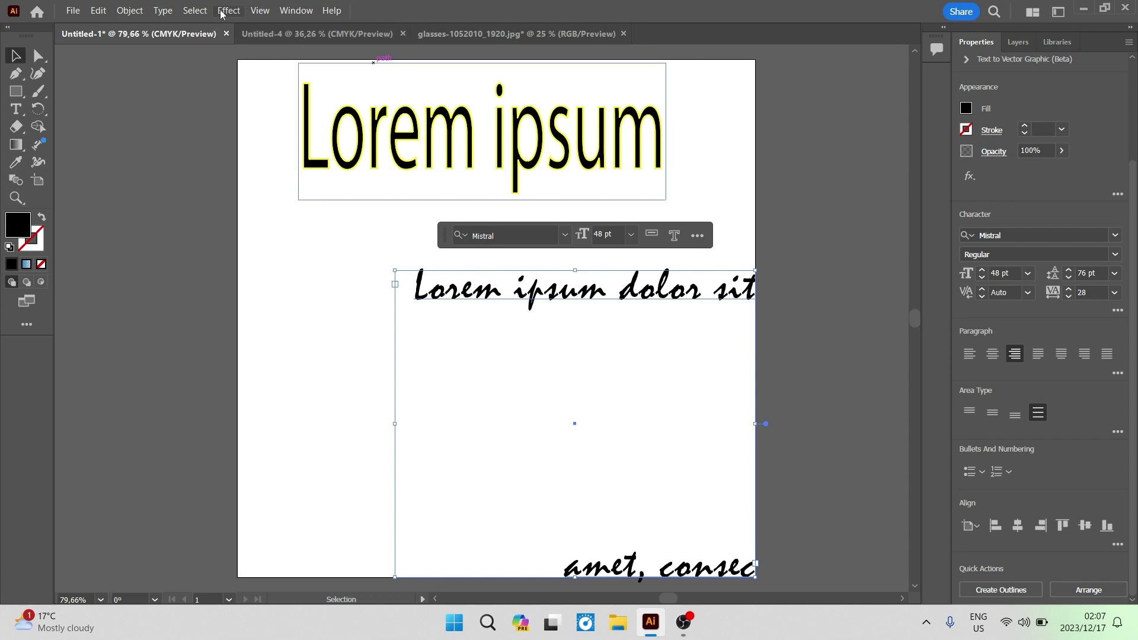
- Browse the Type menu's Font, Insert Special, WhiteSpace and Break Character submenus
{"action": "left_click", "coordinate": [161, 13]}
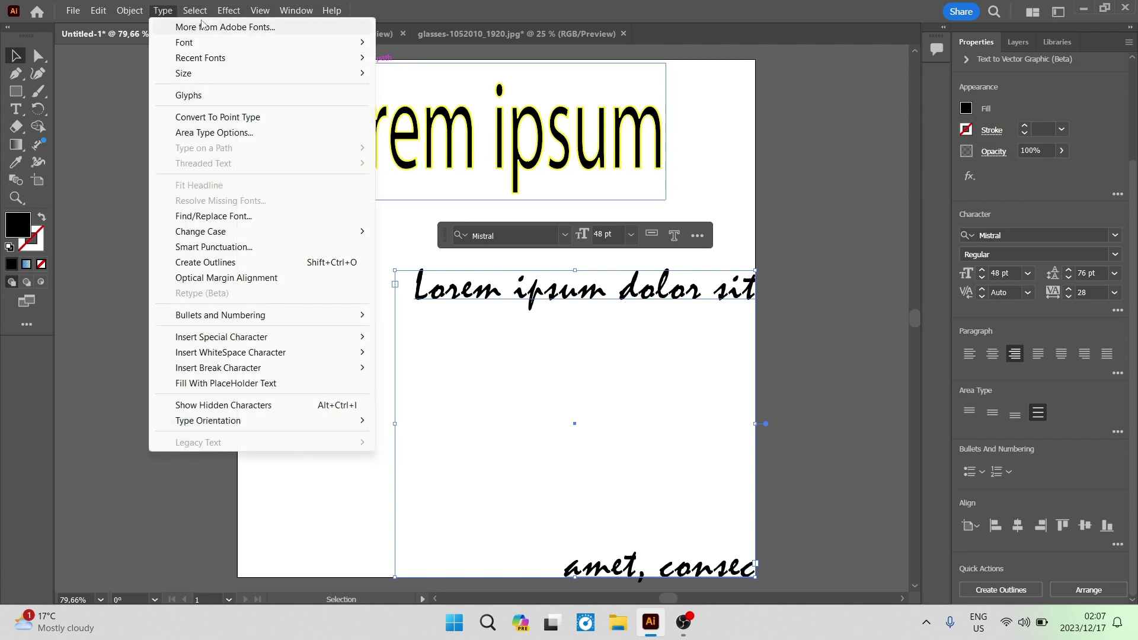
{"action": "mouse_move", "coordinate": [193, 11]}
{"action": "mouse_move", "coordinate": [278, 44]}
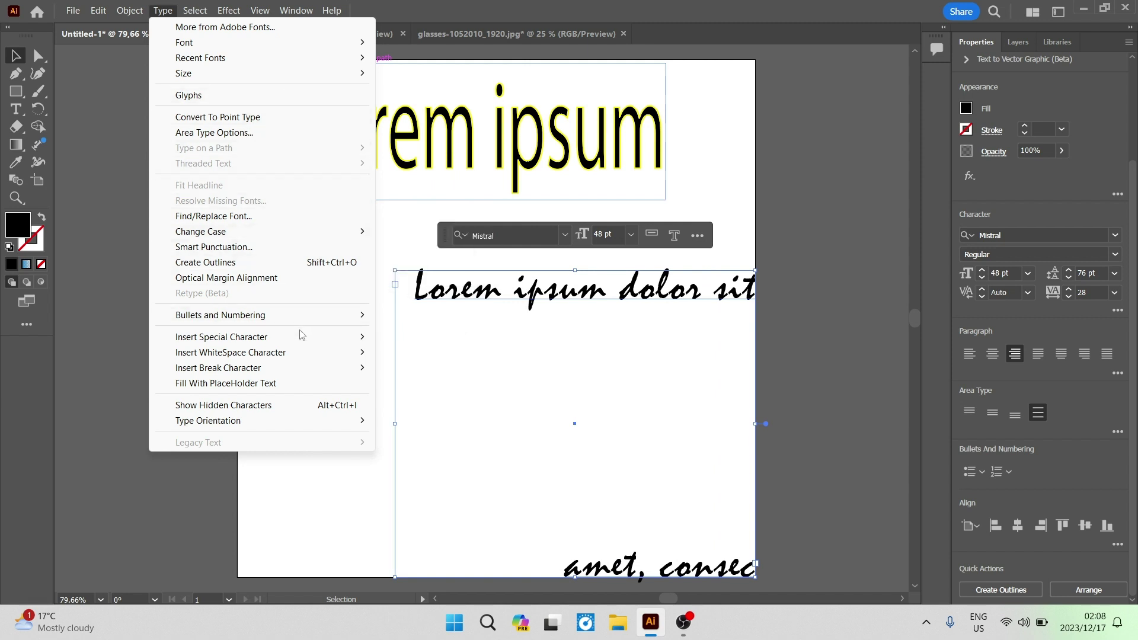
{"action": "mouse_move", "coordinate": [298, 354]}
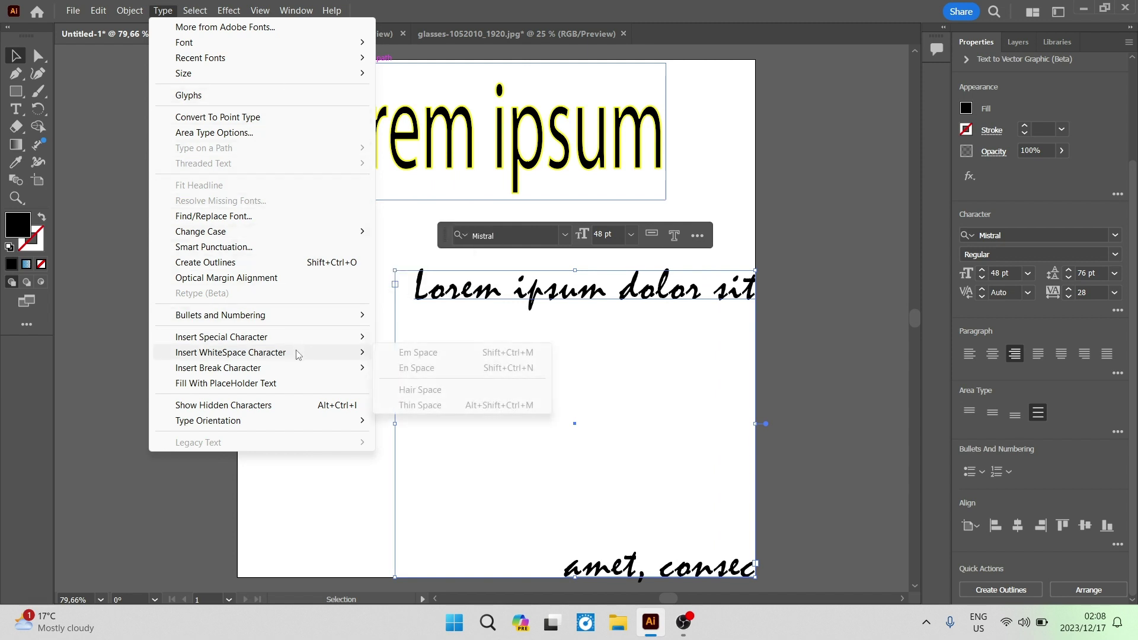
{"action": "mouse_move", "coordinate": [296, 374]}
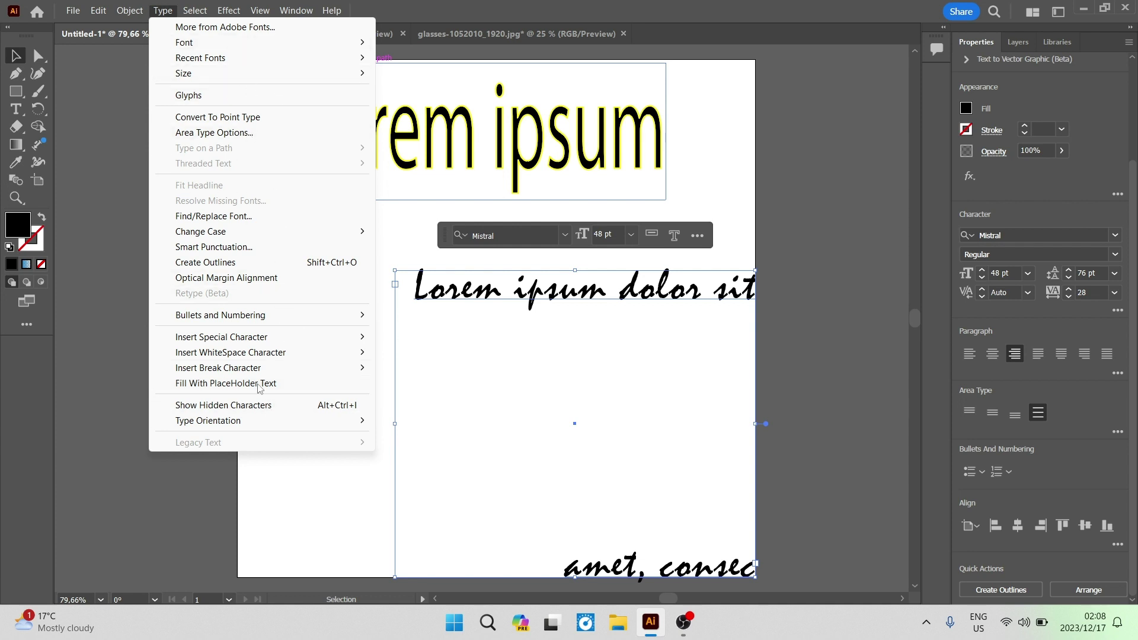
- Move the Mistral text frame up and left beneath the Lorem ipsum headline, then select the headline
{"action": "left_click", "coordinate": [164, 12]}
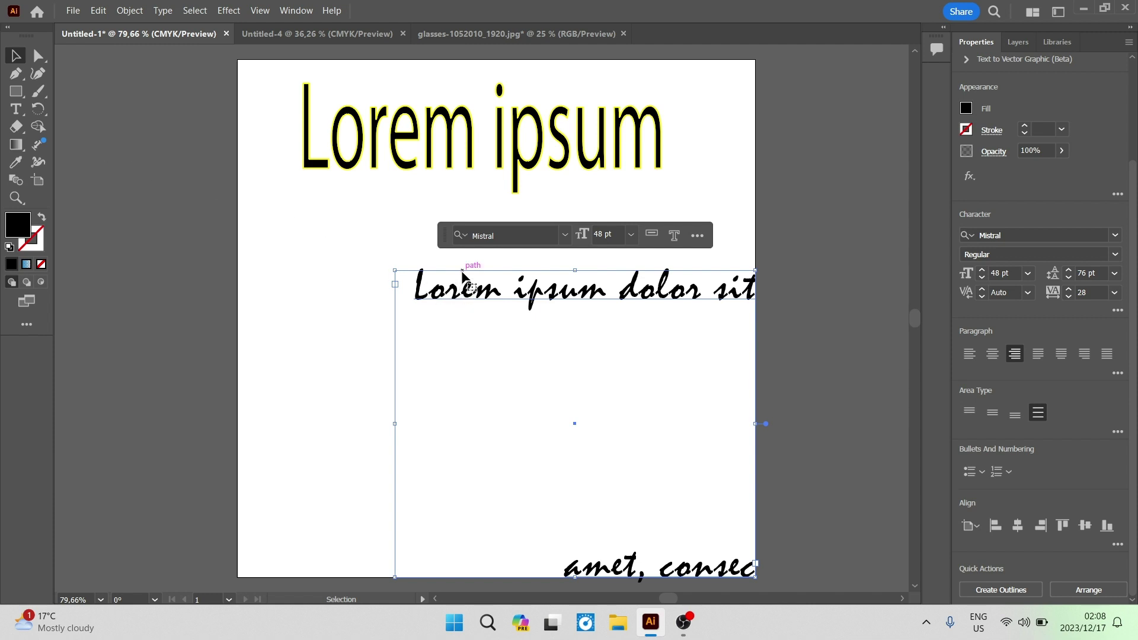
{"action": "left_click_drag", "start_coordinate": [463, 278], "coordinate": [341, 223]}
{"action": "left_click", "coordinate": [413, 148]}
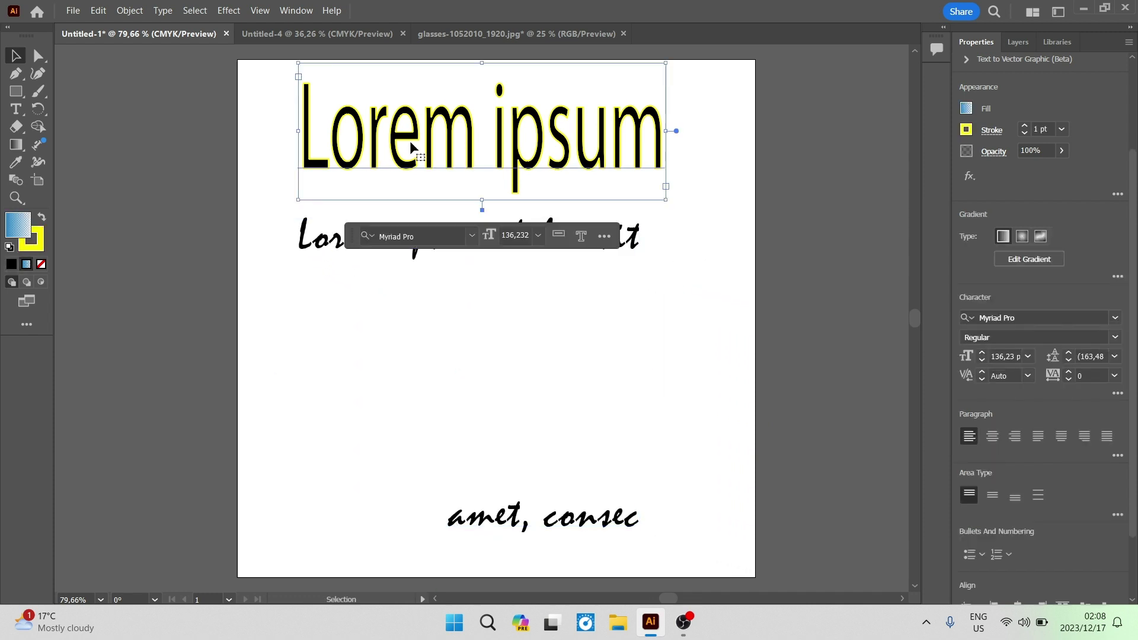